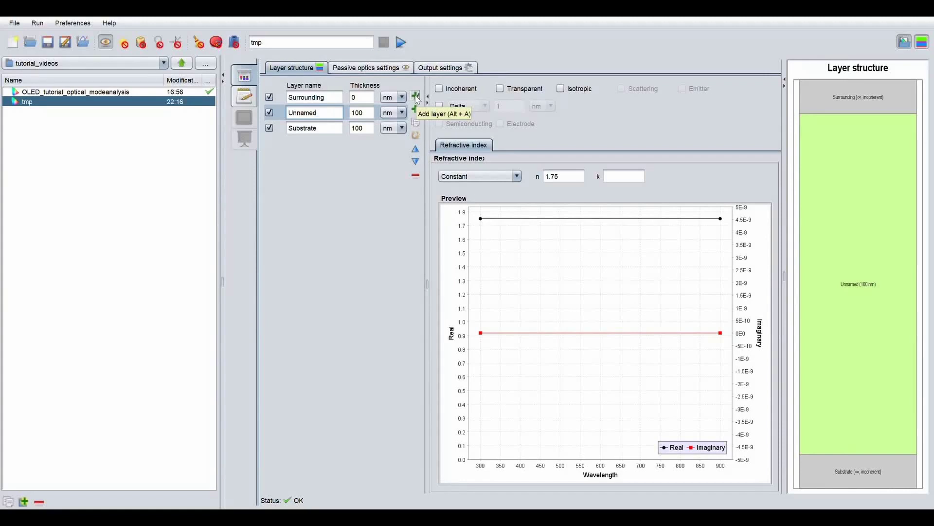
- Add five more layers between the Surrounding and Substrate layers of the layer structure
click(416, 97)
click(416, 98)
click(416, 97)
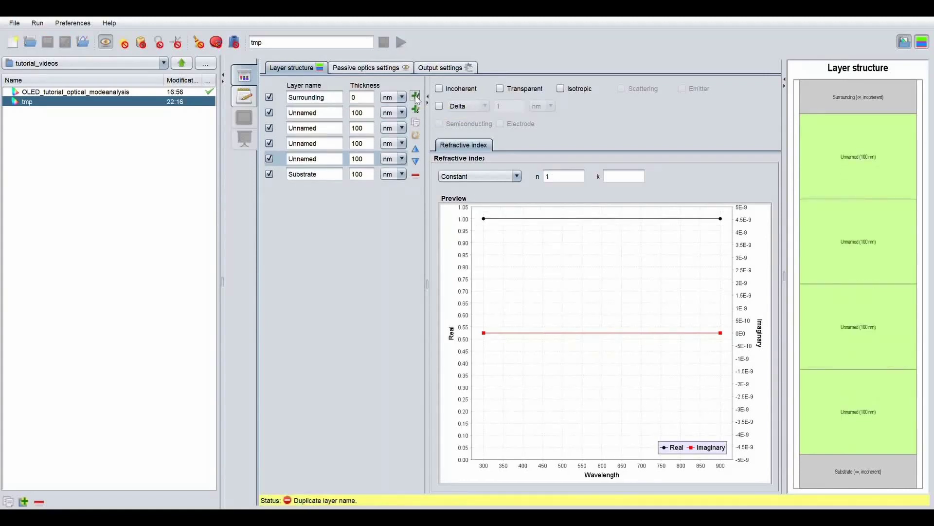
click(416, 97)
click(416, 98)
- Rename the Surrounding layer as air_top and the Substrate layer as air_bot
drag(333, 99, 273, 99)
text(air_top)
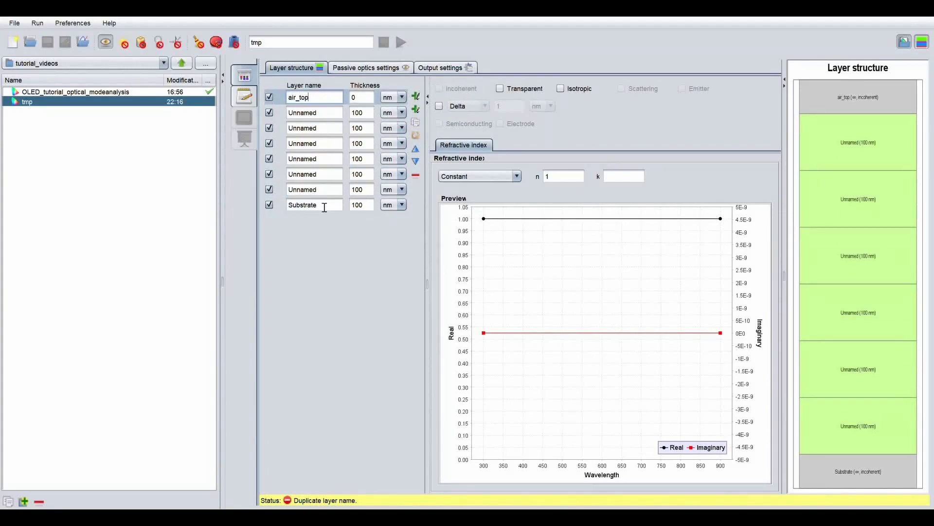
drag(324, 204, 252, 204)
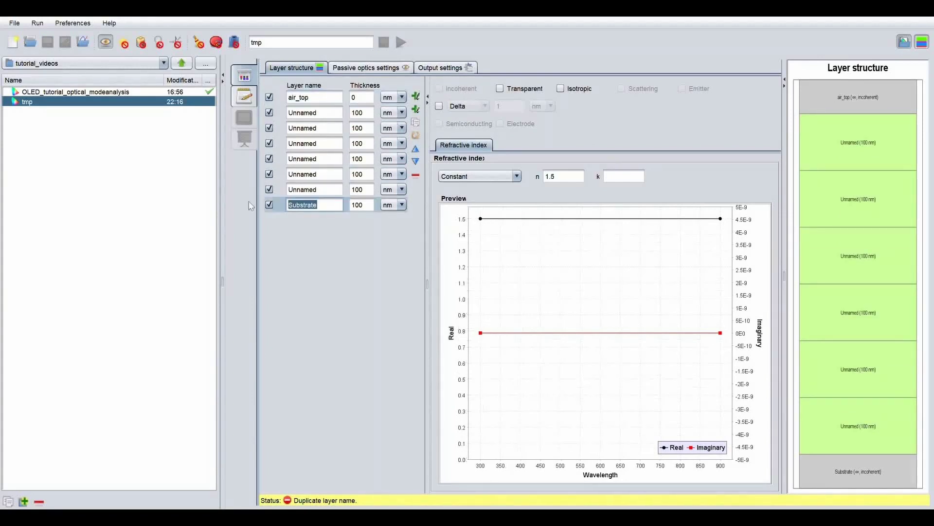
text(air_bot)
- Name the layer directly below air_top glass and set its thickness to 500 um
drag(326, 120, 270, 119)
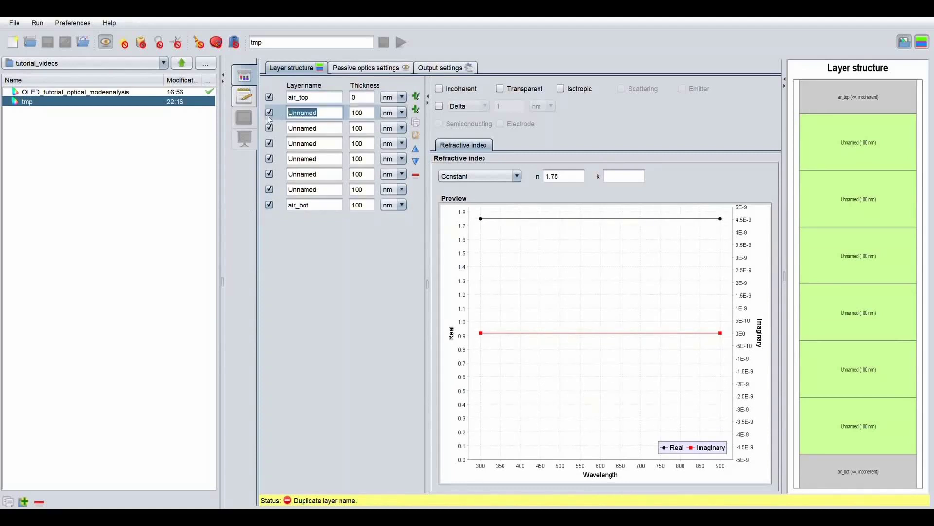
text(glass)
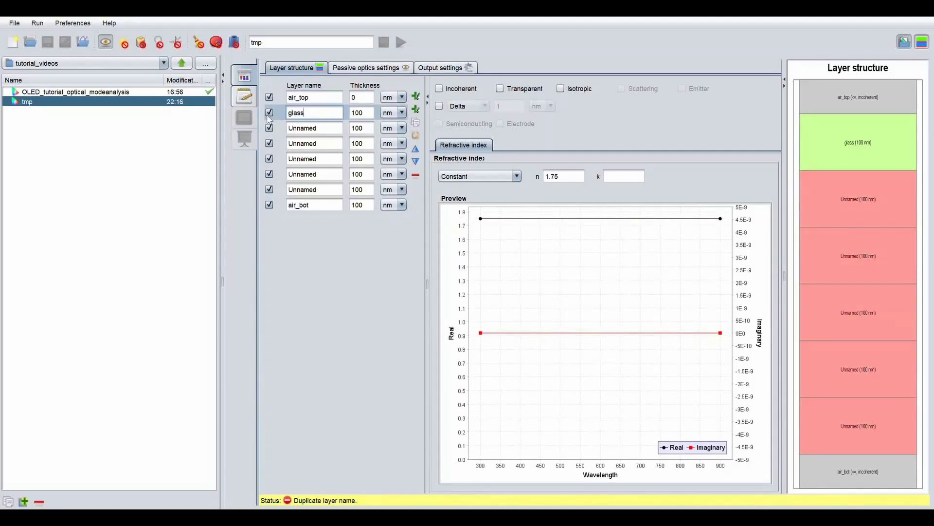
drag(374, 119, 345, 118)
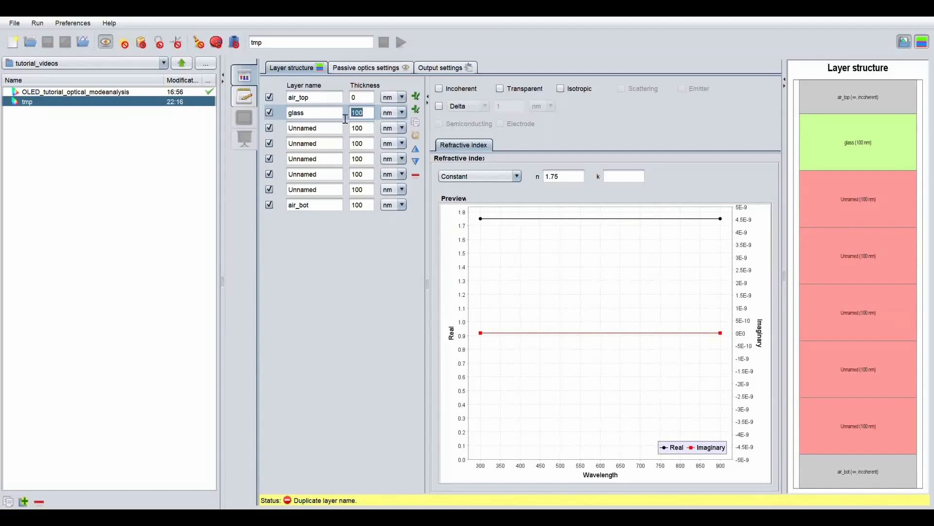
text(50)
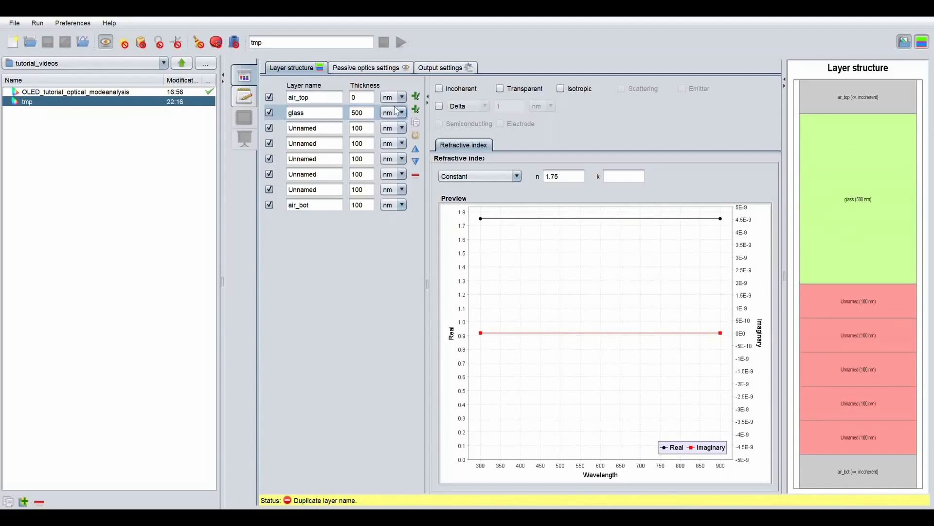
click(395, 112)
click(397, 137)
- Name the two layers below glass ITO and TAPC, and set the TAPC thickness to 50 nm
drag(319, 129, 286, 131)
text(ITO)
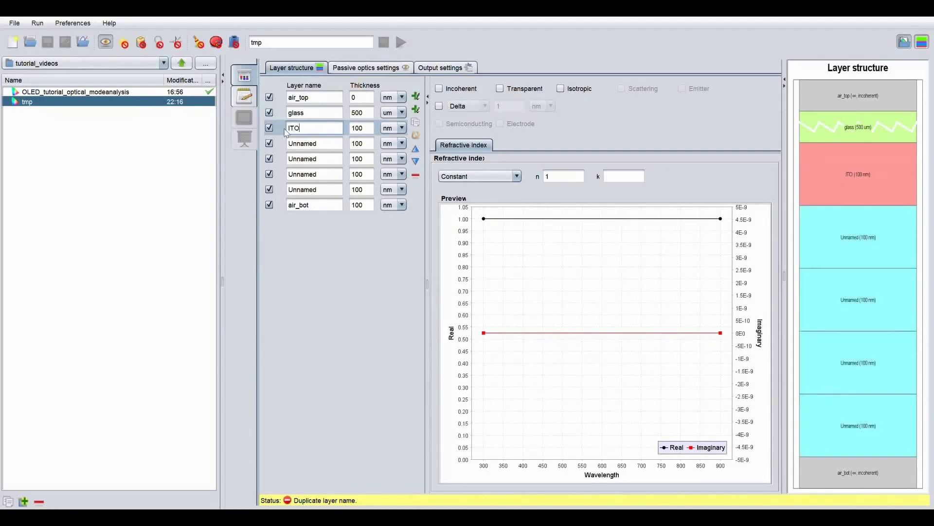
drag(320, 145, 283, 147)
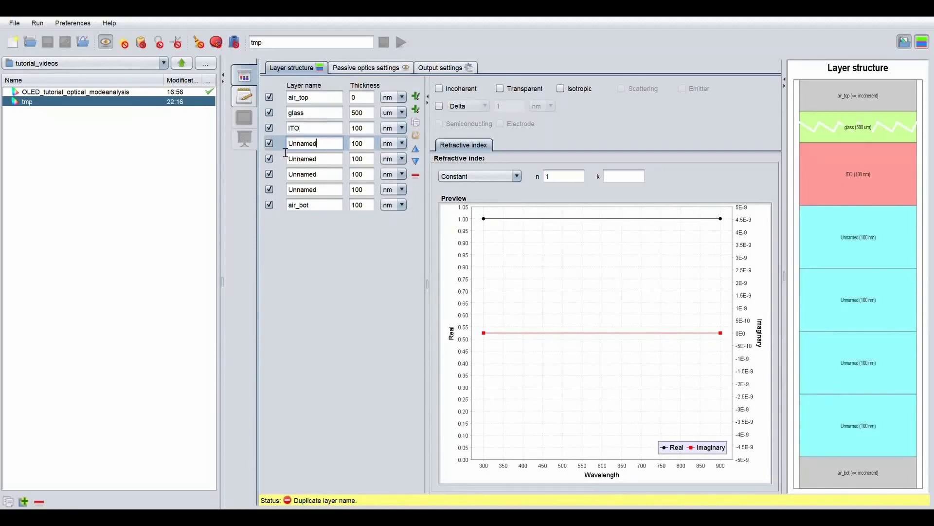
text(TAPC)
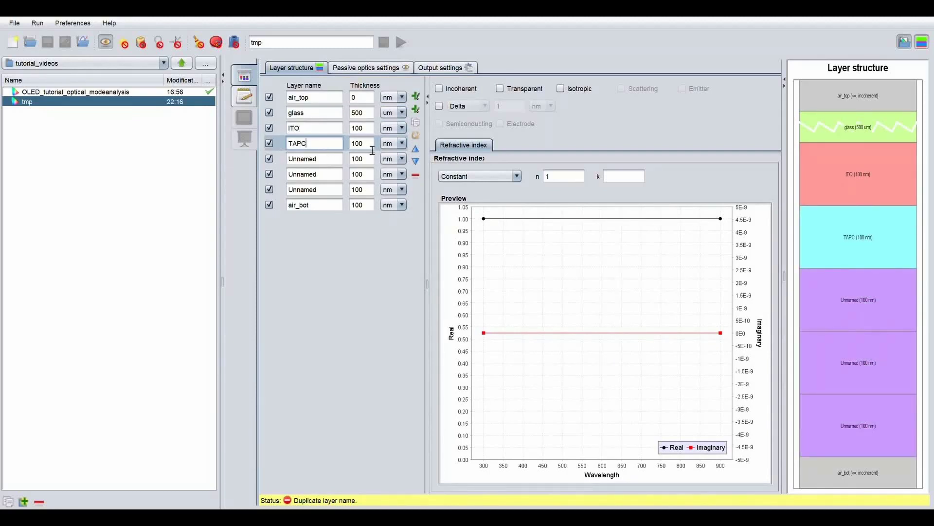
drag(372, 151, 284, 161)
text(50)
- Name the layer below TAPC CBP:Irppy2acac and set its thickness to 20 nm
text(CBP:Irp)
text(py2acac)
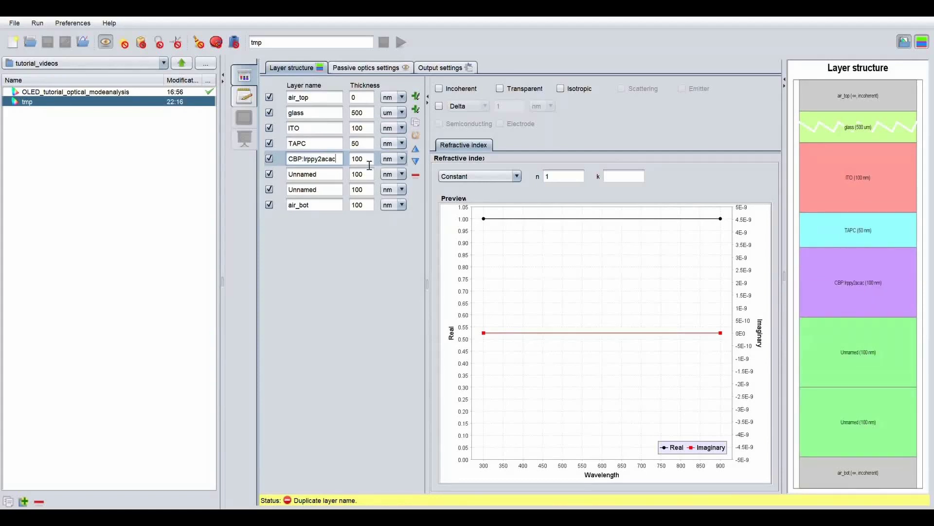
key(Tab)
text(20)
- Name the layer below CBP:Irppy2acac Alq3 and set its thickness to 50 nm
drag(335, 175, 288, 178)
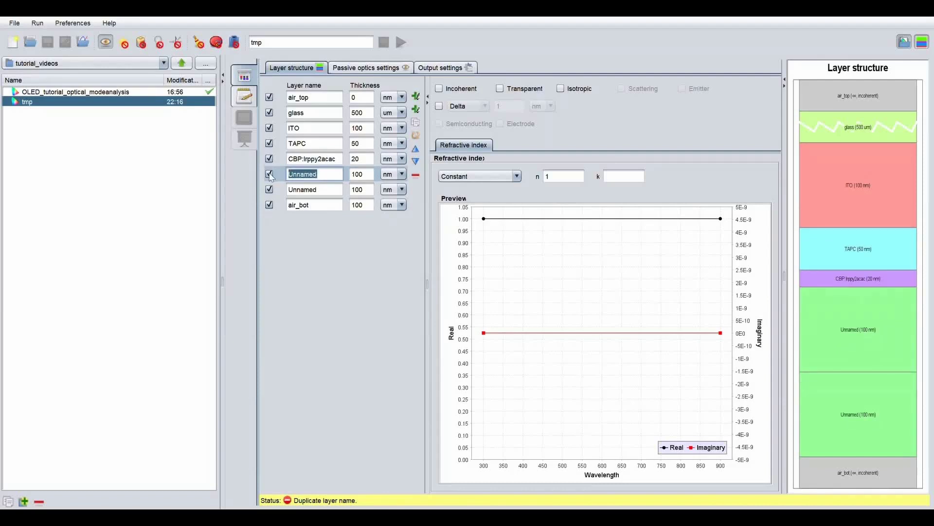
text(Alq)
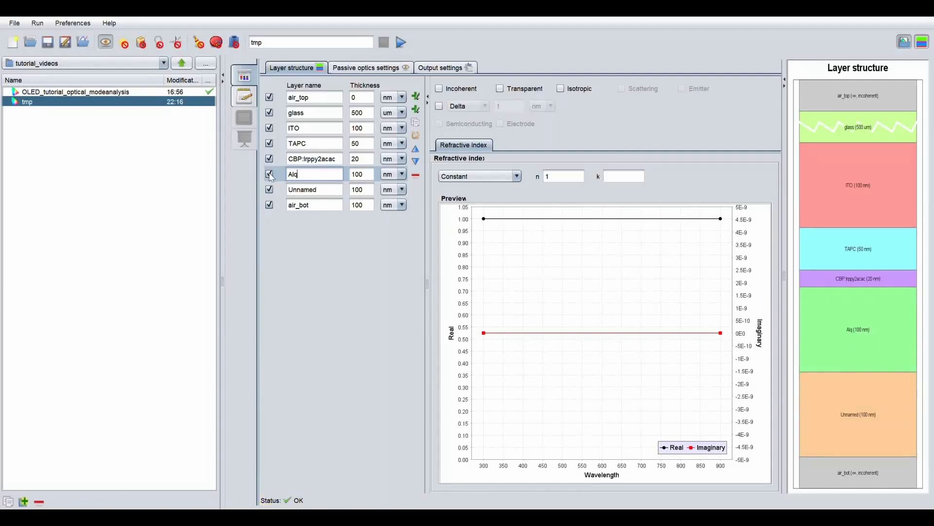
text(3)
key(Tab)
text(50)
- Name the last unnamed layer Al and switch the simulation from passive optics to emission
double_click(326, 190)
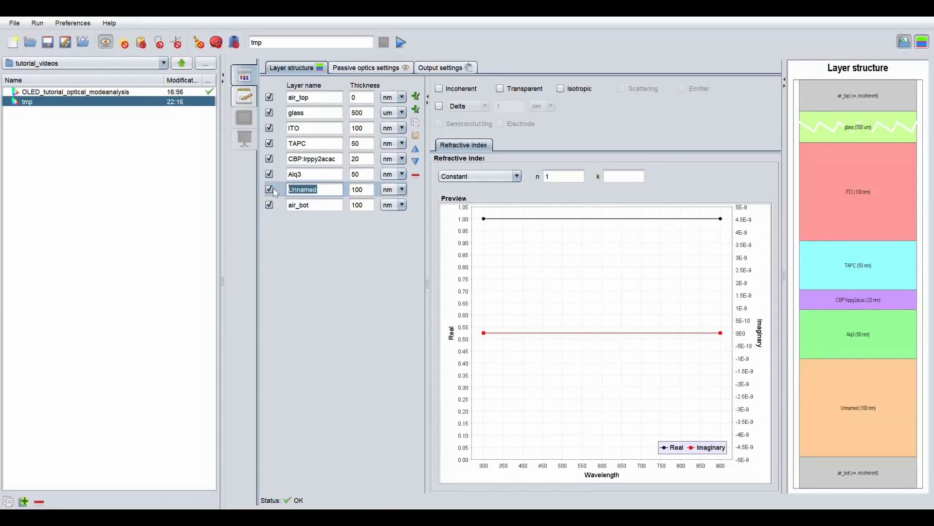
text(Al)
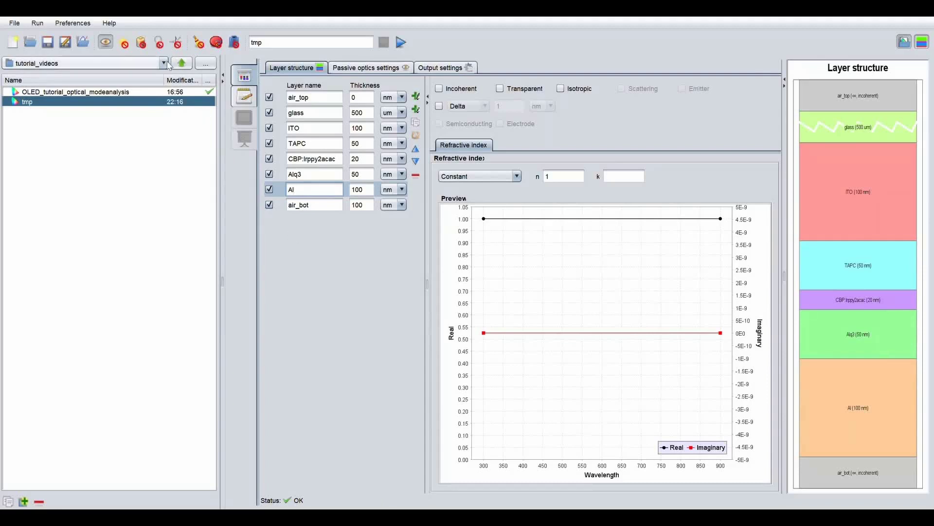
click(159, 43)
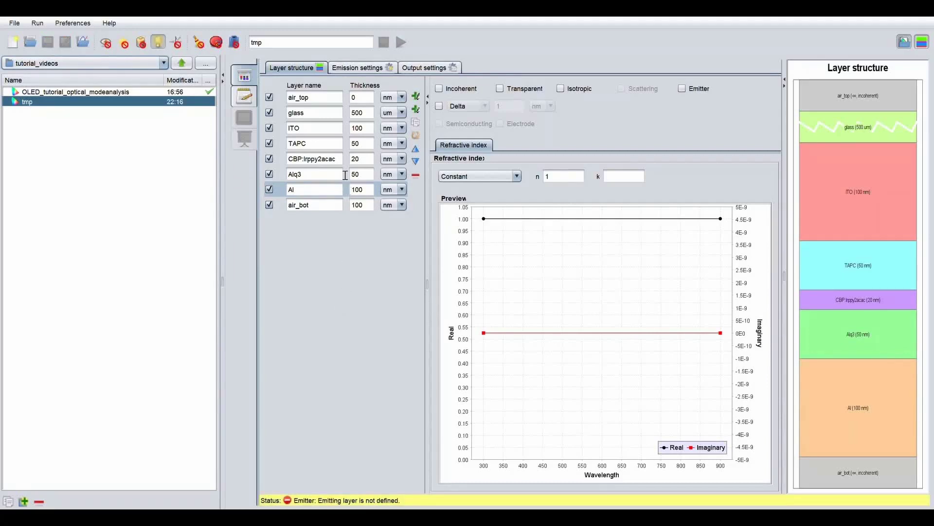
- Give the glass layer a constant refractive index of n 1.5 and k 0, and make it incoherent
click(324, 117)
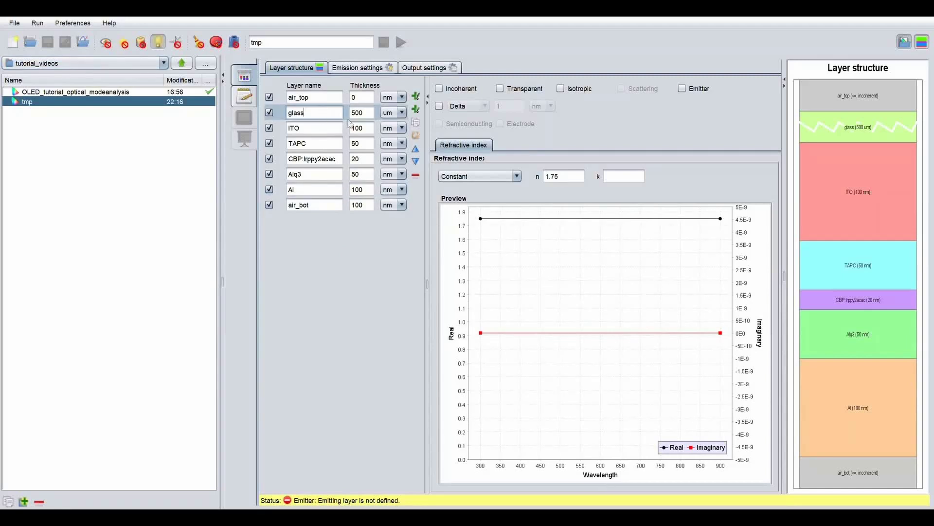
click(567, 180)
click(628, 181)
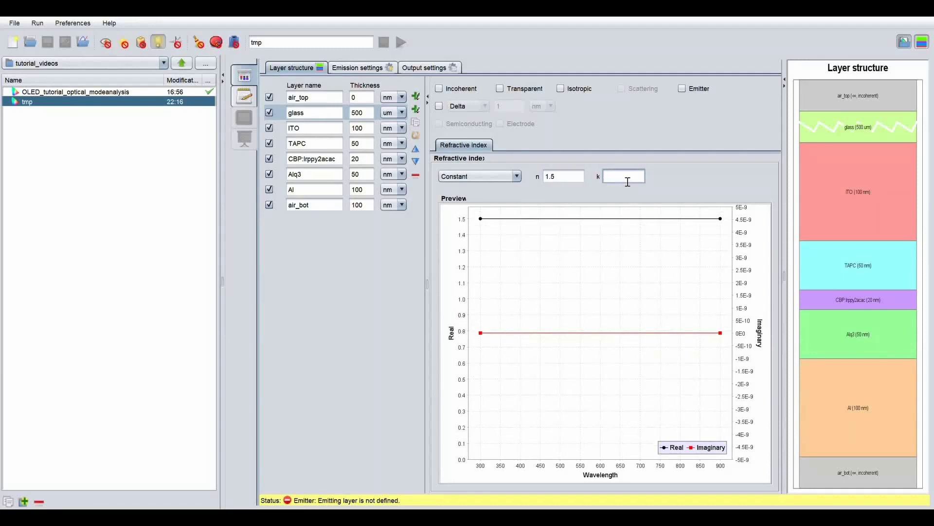
text(0)
click(440, 89)
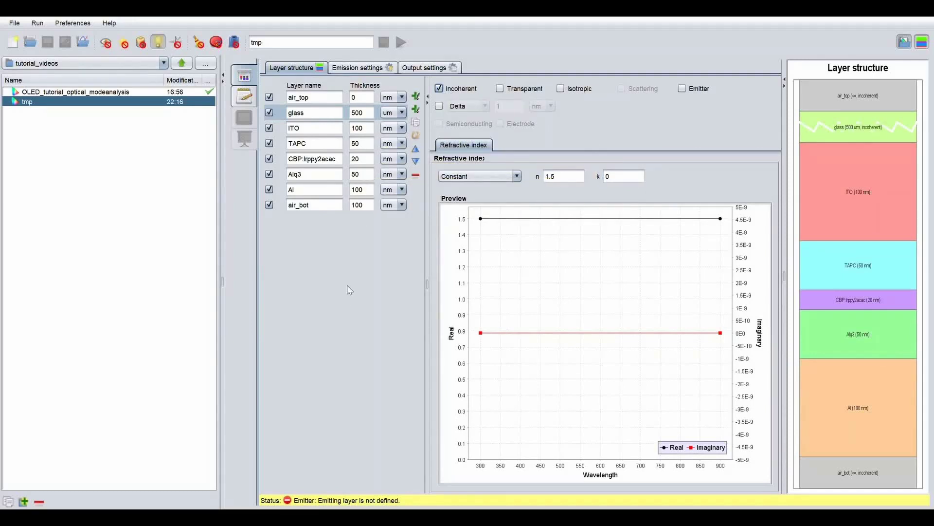
- Set the ITO layer's refractive index source to File
click(310, 131)
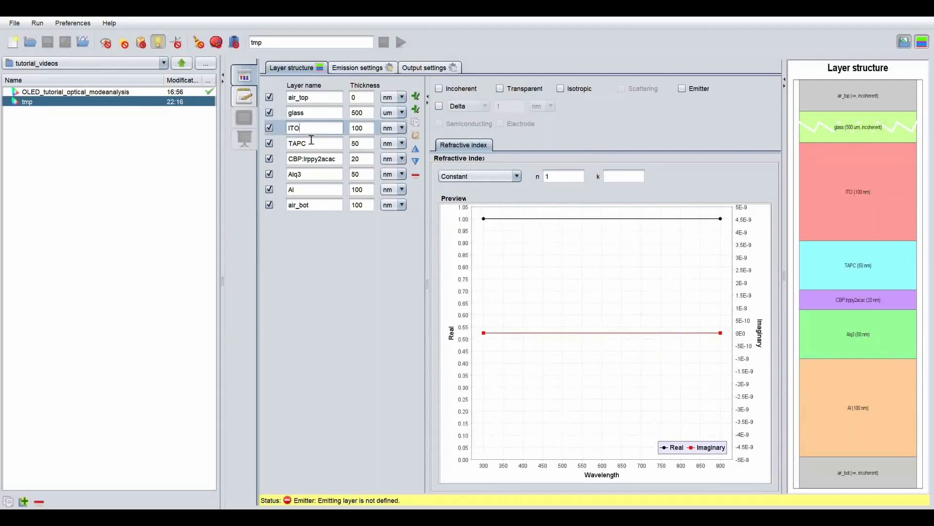
click(480, 179)
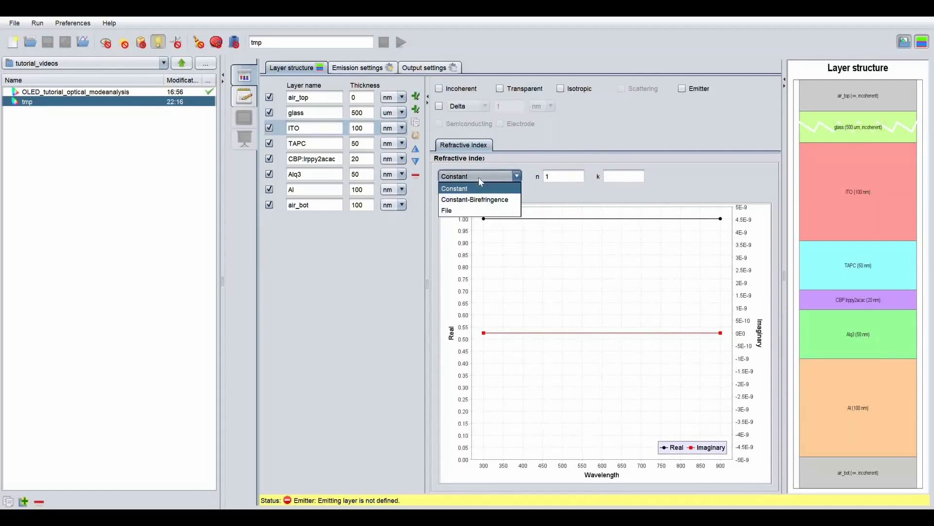
click(476, 211)
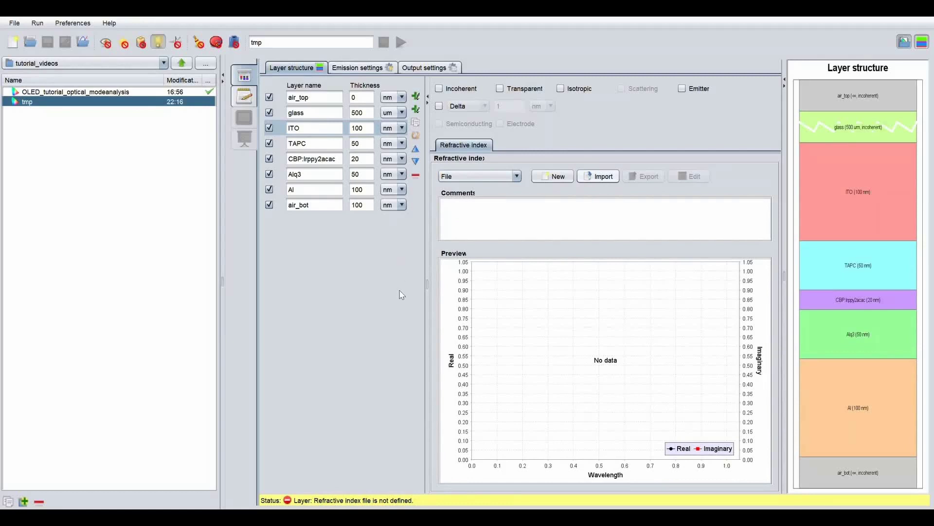
- Set the TAPC layer's refractive index source to File and start importing its data file
click(330, 147)
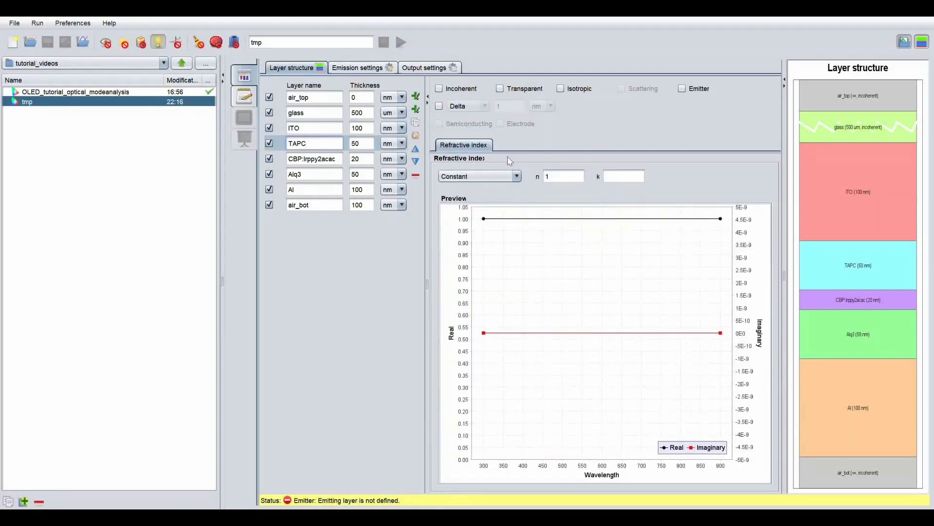
click(489, 178)
click(483, 212)
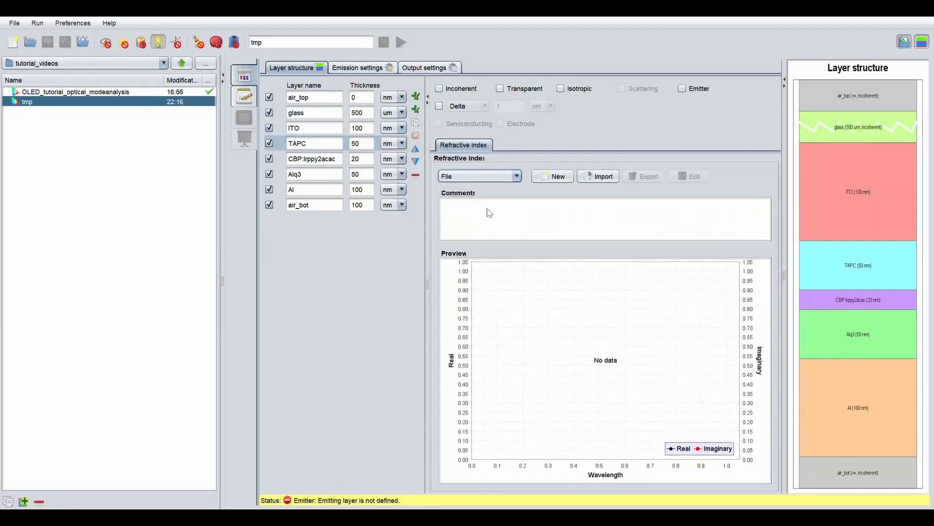
click(591, 178)
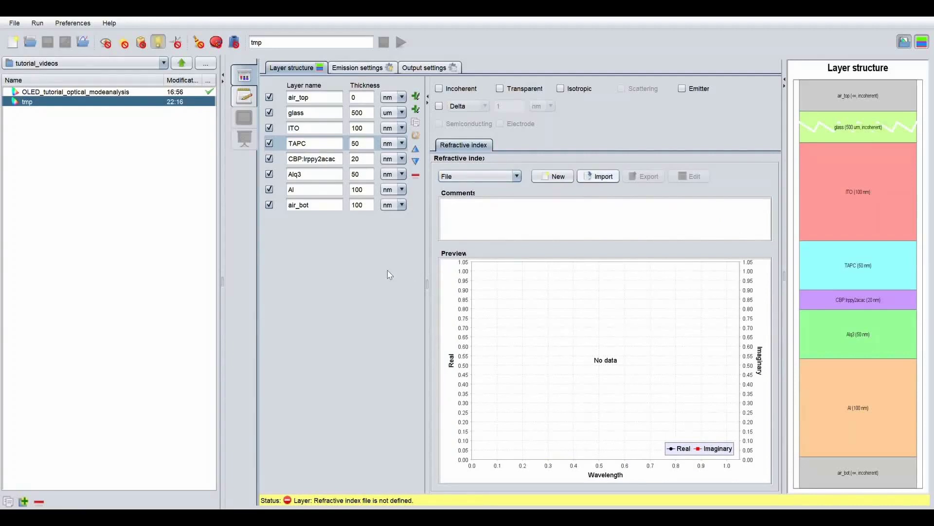
- Set the CBP:Irppy2acac layer's refractive index source to File and load CBP_Salehi.nk
click(314, 159)
click(486, 174)
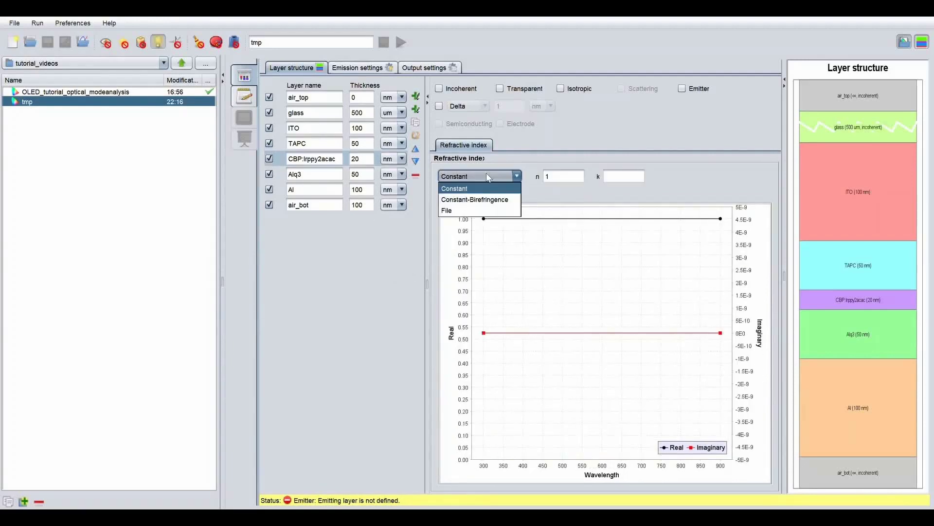
click(471, 214)
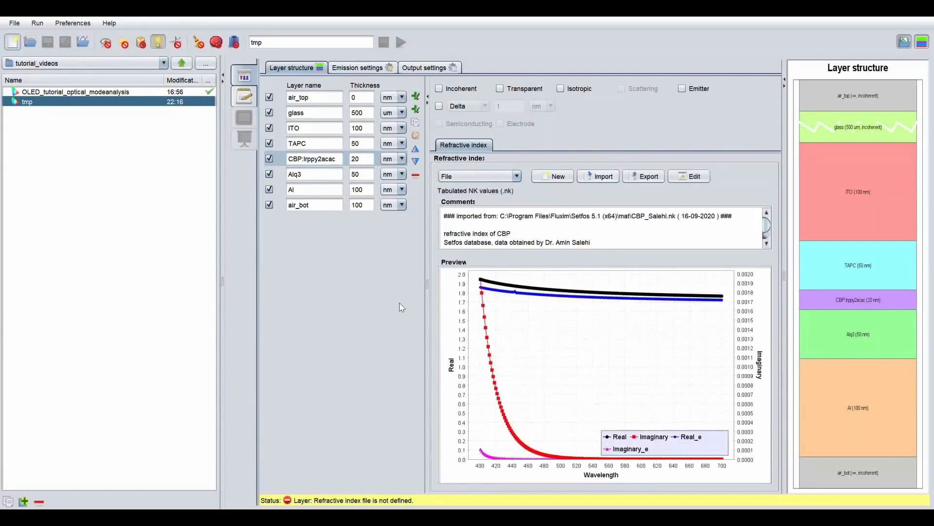
- Load Alq3.nk as the Alq3 layer's refractive index and set the Al layer's index source to File
click(333, 178)
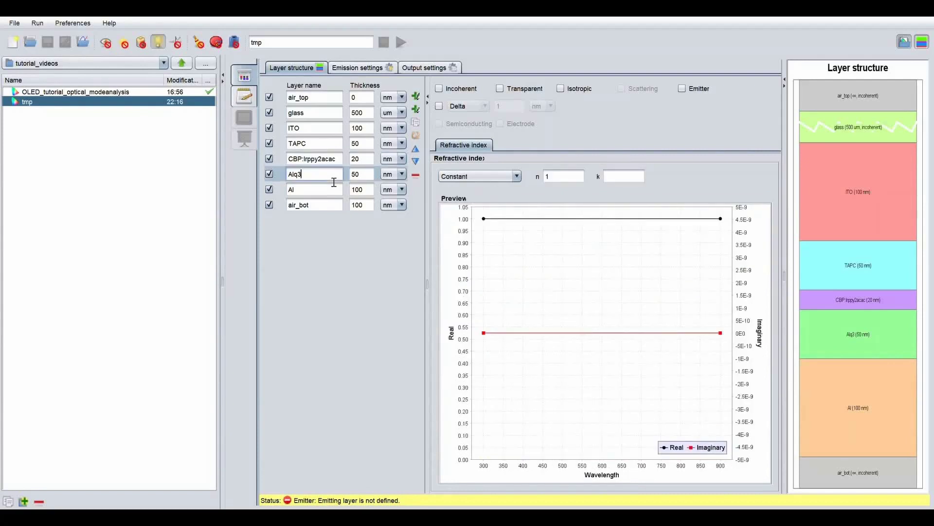
click(471, 176)
click(450, 208)
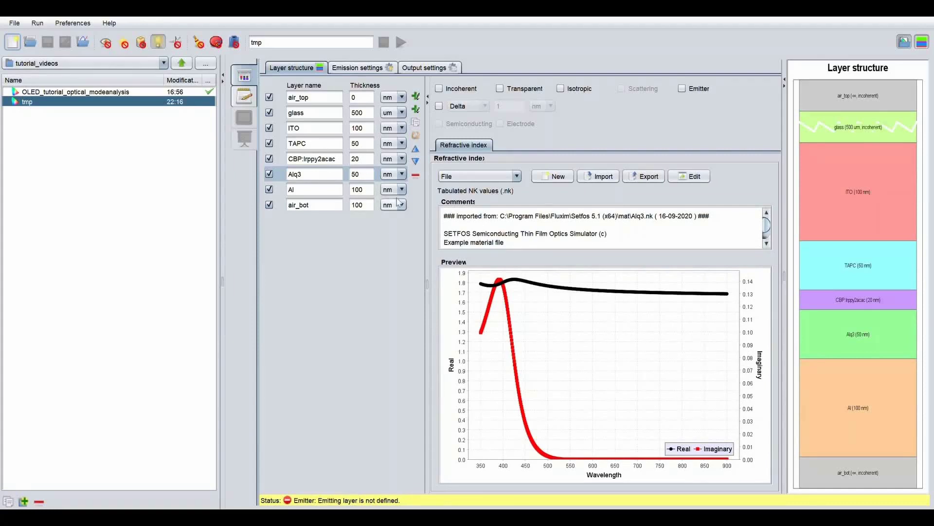
click(347, 192)
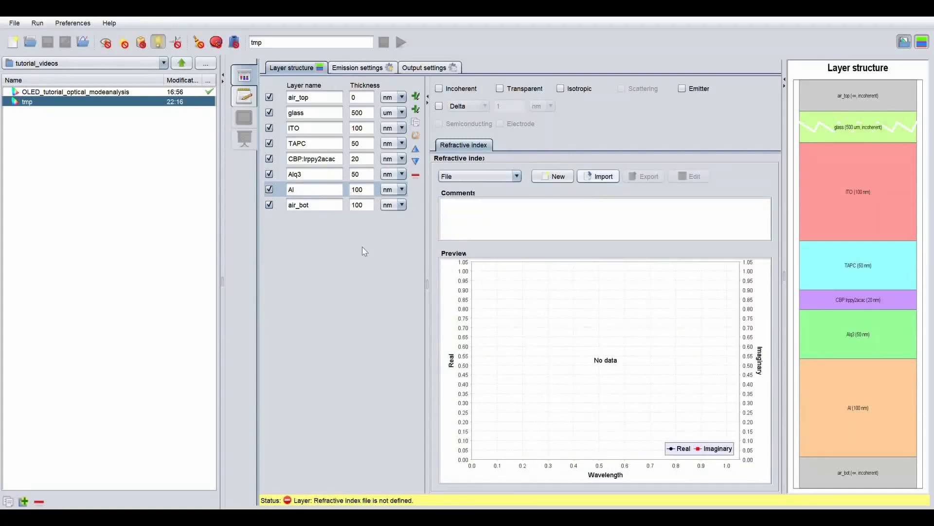
- Make the CBP:Irppy2acac layer an emitter and load Irppy3.pl as its luminescence spectrum
click(314, 162)
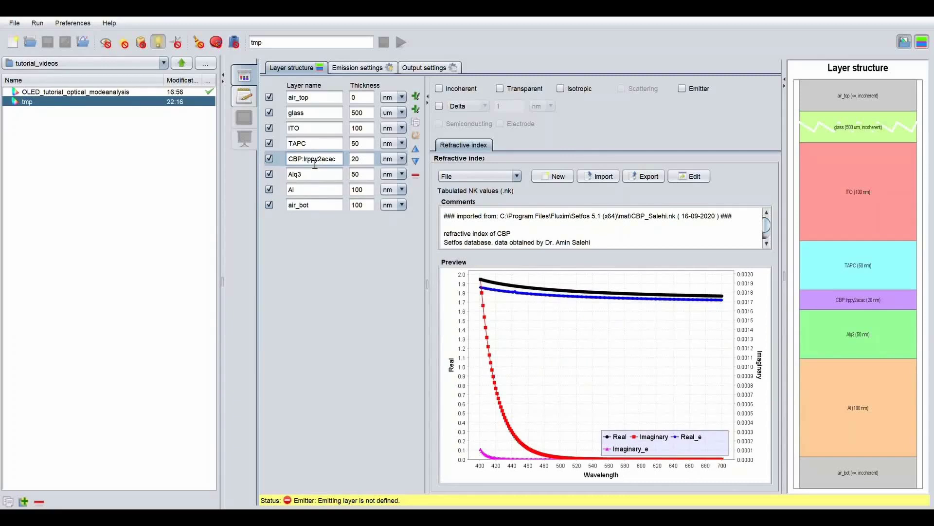
click(682, 89)
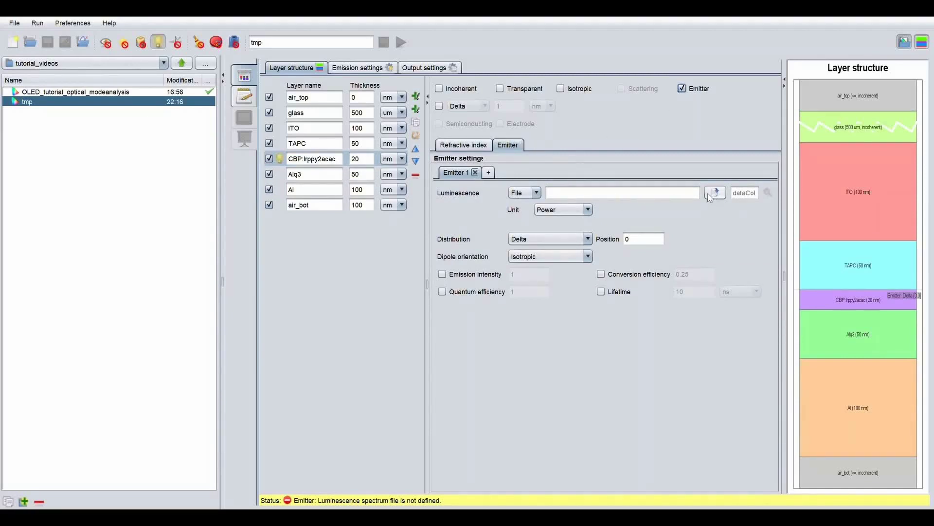
click(713, 195)
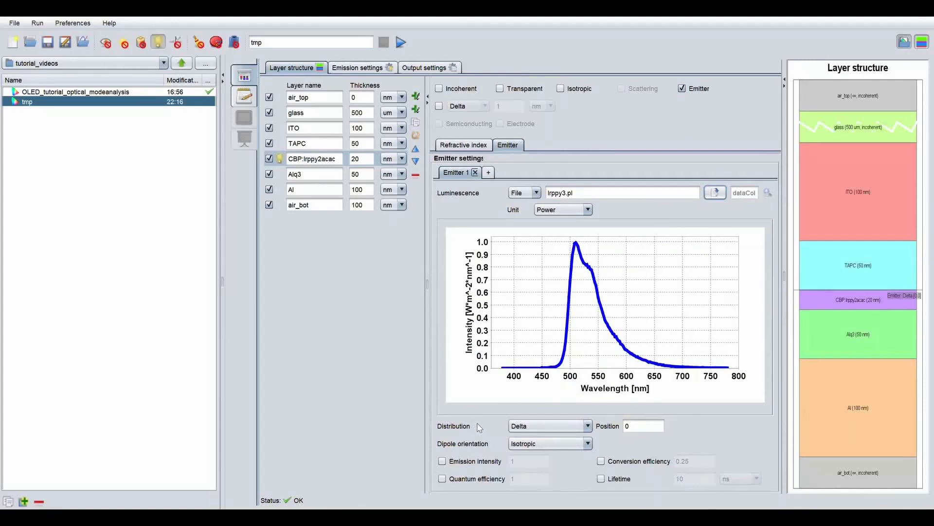
- Keep the emitter's Delta distribution and set its position to 0.5
click(536, 428)
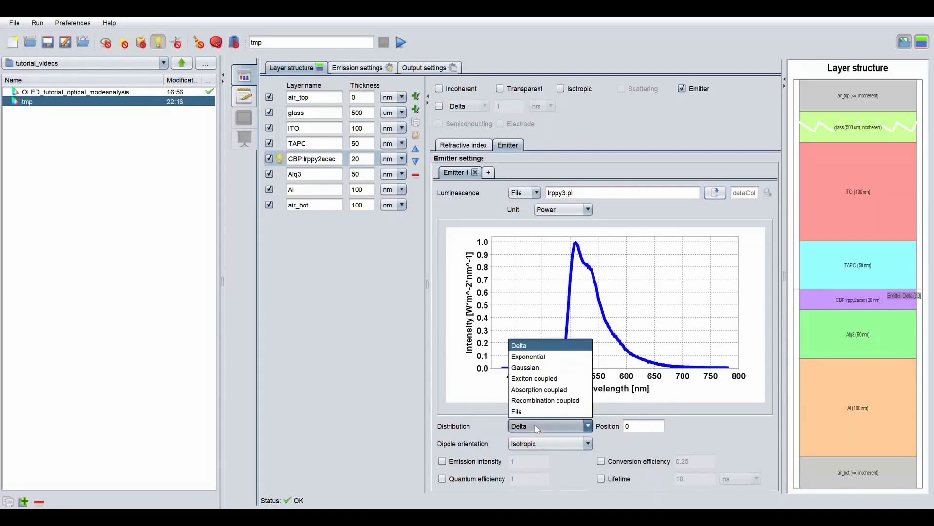
click(635, 430)
click(644, 427)
text(.5)
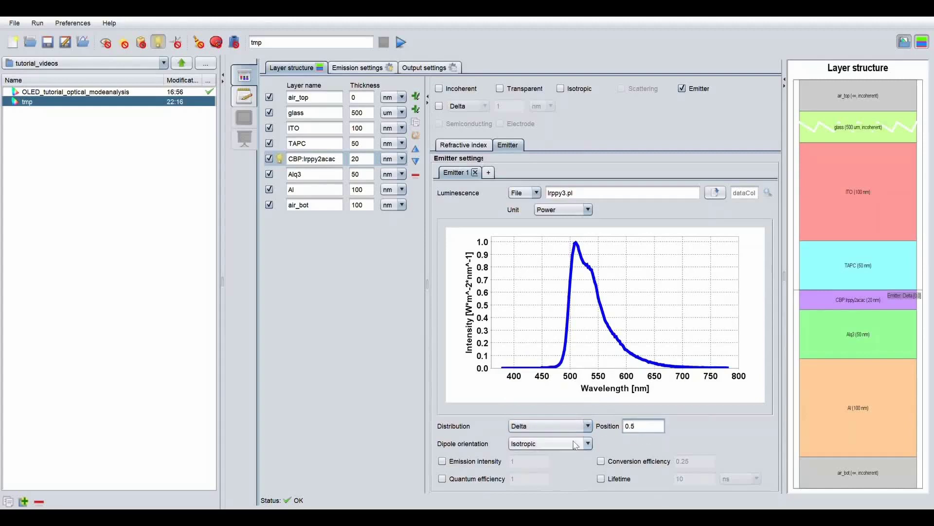
- Set the emitter's dipole orientation to Custom with a value of 0.23
click(574, 444)
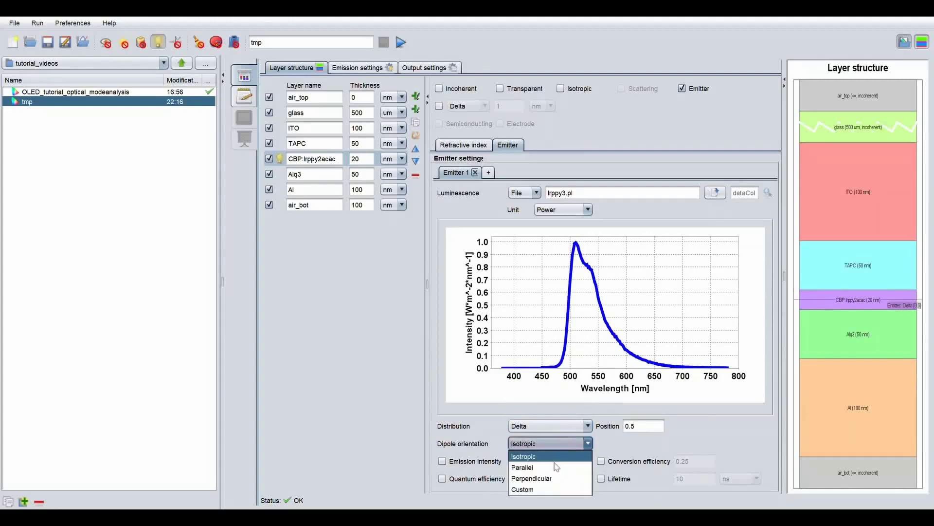
click(545, 490)
click(620, 444)
text(.)
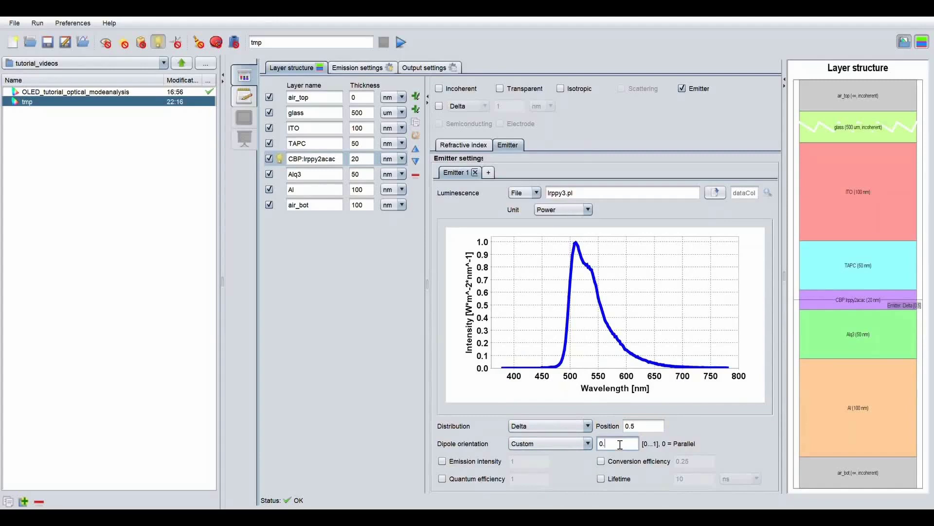
text(23)
- Enable the emitter's conversion efficiency at 1 and its quantum efficiency at 0.9
click(601, 461)
drag(698, 461, 665, 467)
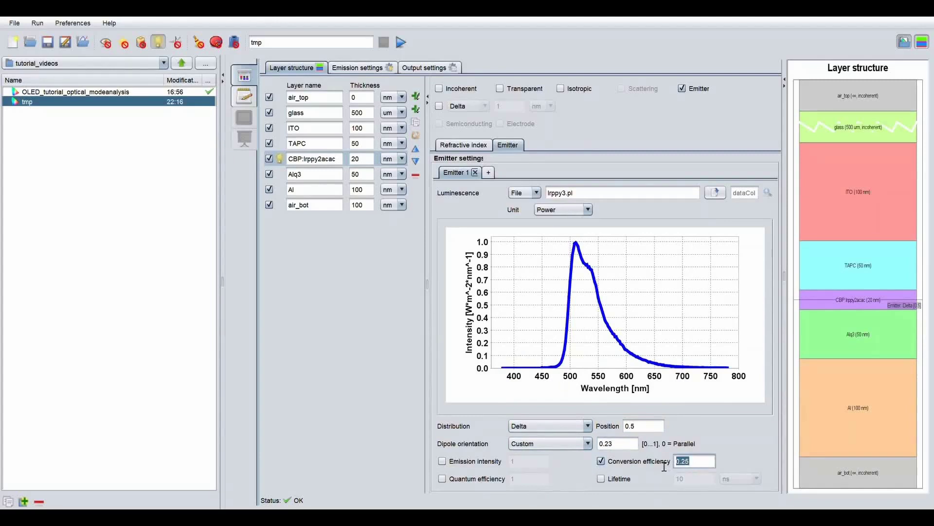
text(1)
click(443, 478)
click(532, 482)
text(0)
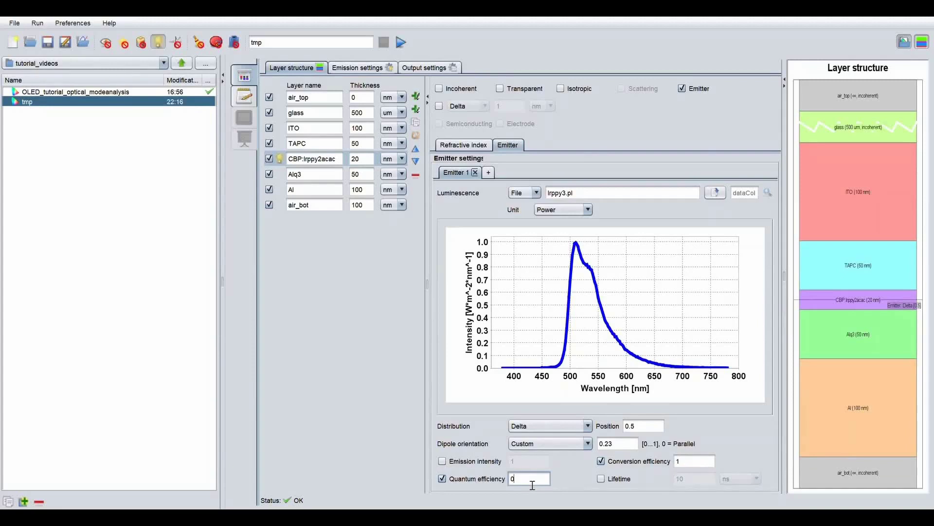
text(.9)
- Name the simulation OLED_optical and run it
click(287, 47)
double_click(287, 46)
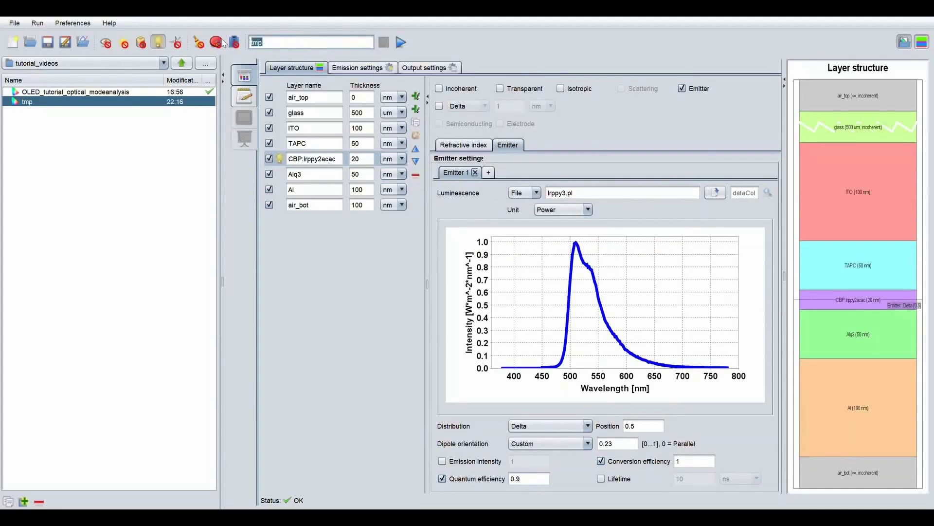
text(OLED_optical)
click(400, 43)
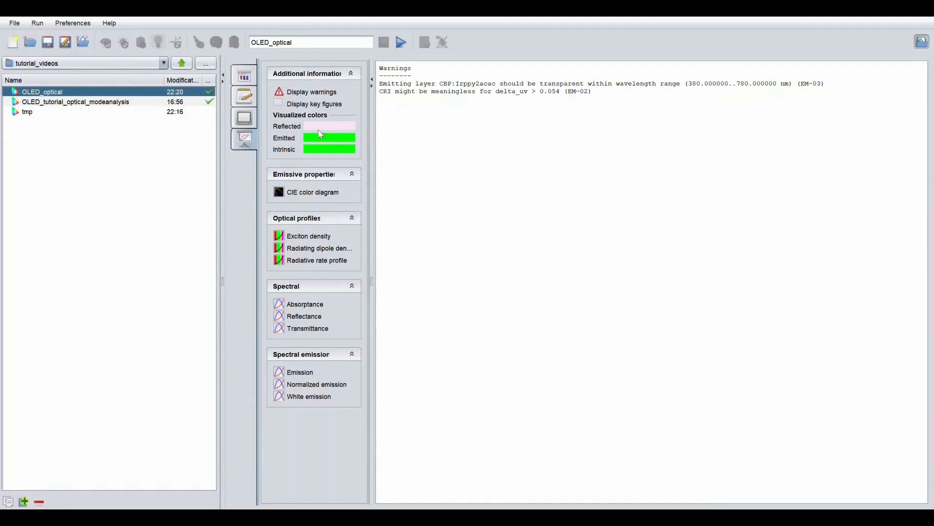
- Review the OLED_optical key figures, the exciton density profile and the normalized emission spectrum
click(313, 104)
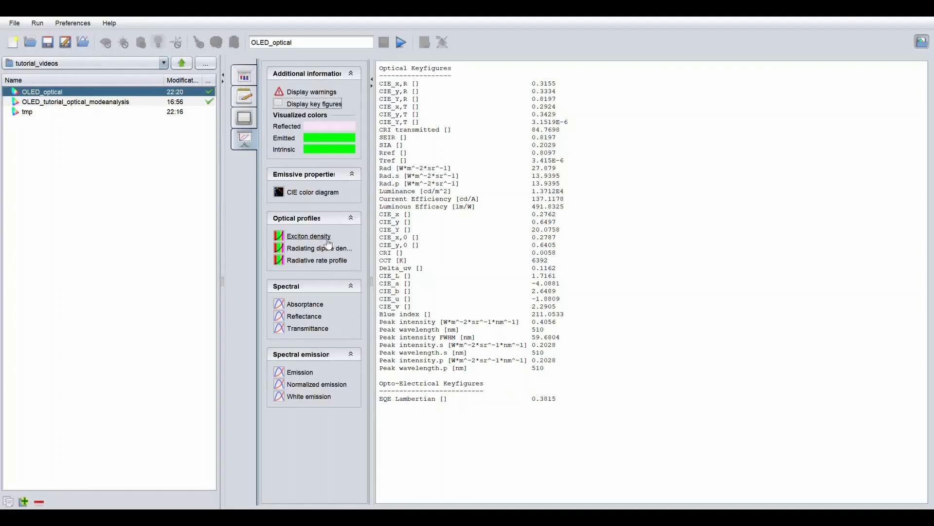
click(309, 235)
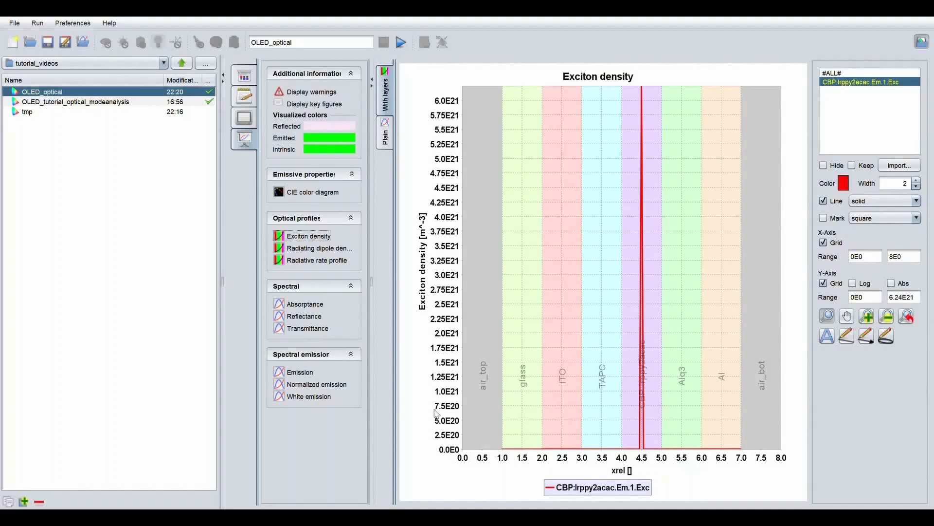
click(312, 384)
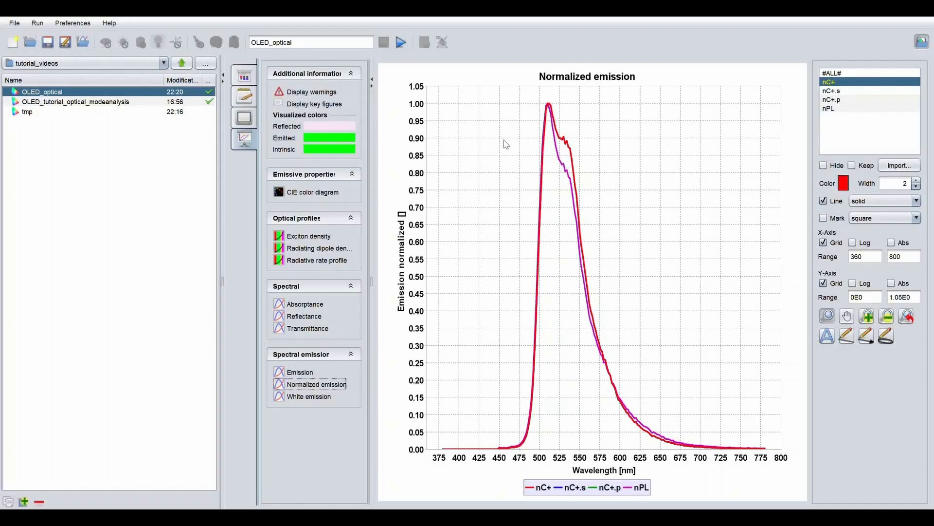
- Return to the graphical input, enable a parameter sweep and choose the Alq3 layer's thickness as the sweep parameter
click(252, 80)
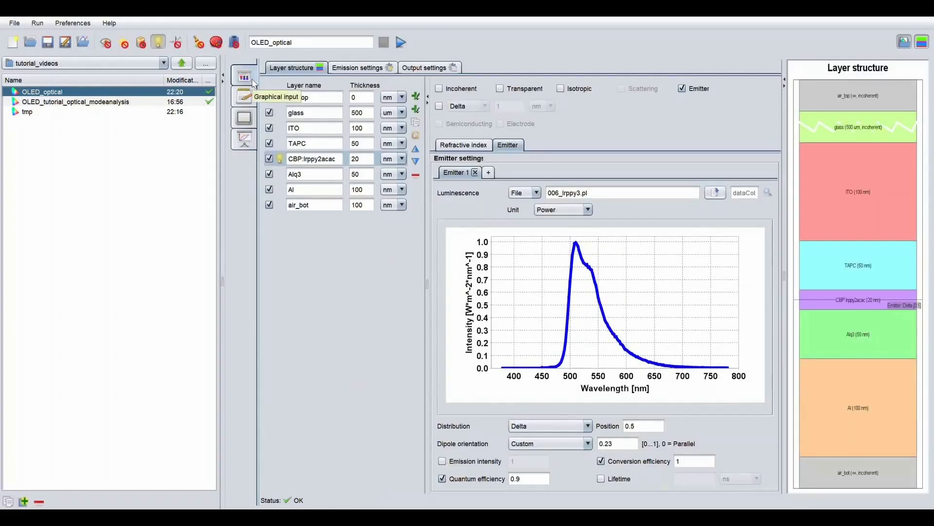
click(333, 180)
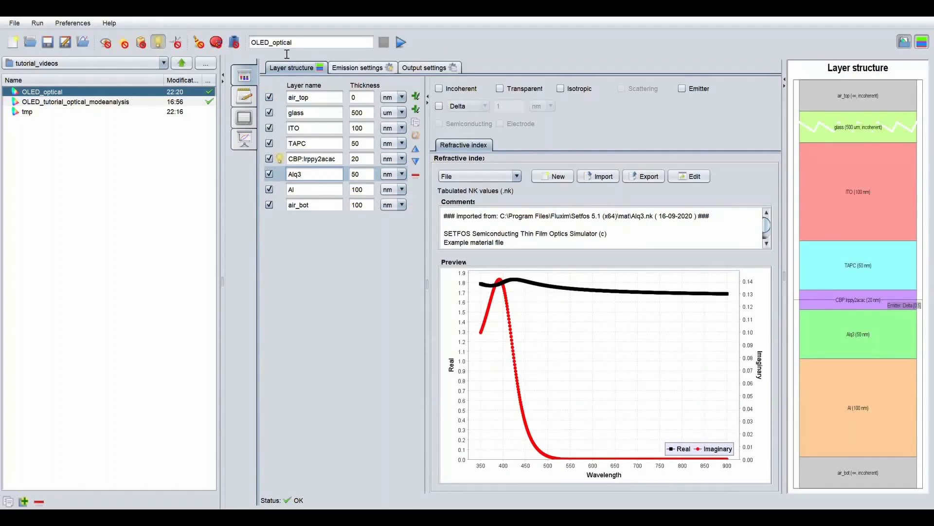
click(200, 42)
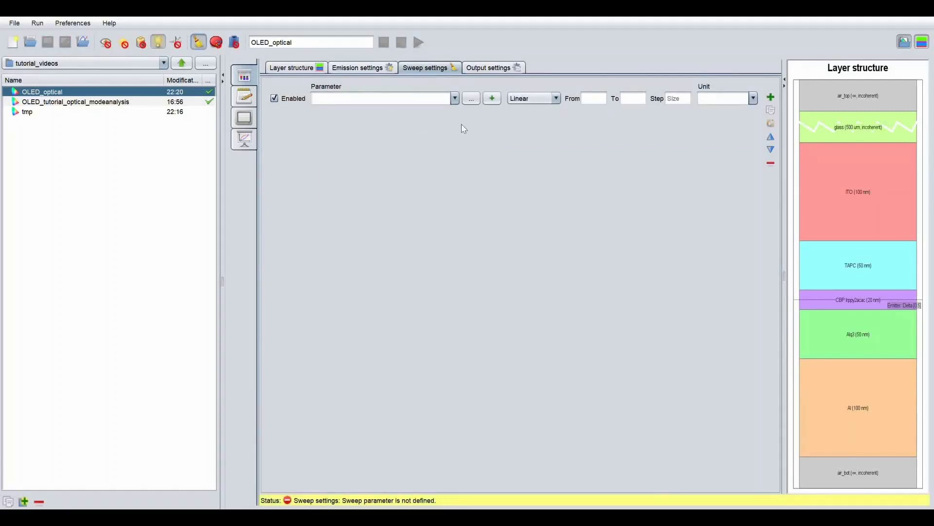
click(470, 99)
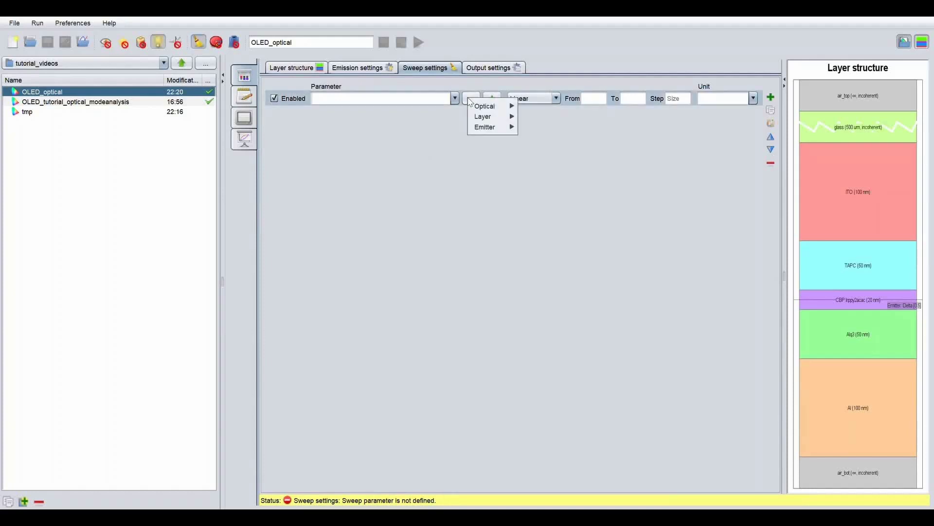
mouse_move(476, 119)
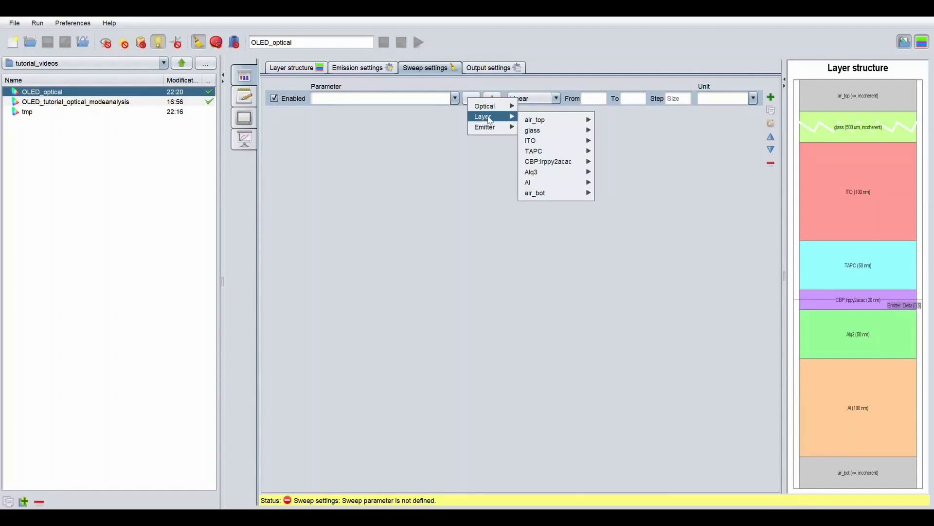
mouse_move(513, 126)
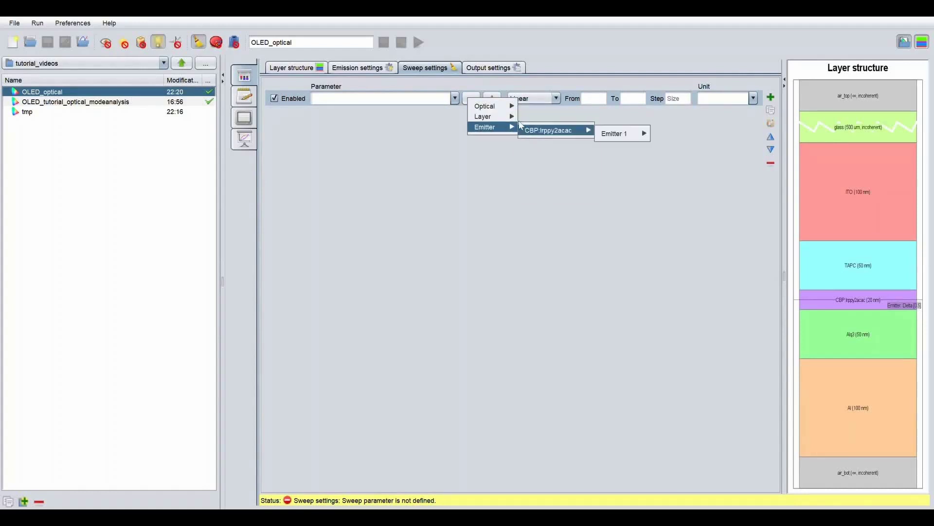
mouse_move(541, 173)
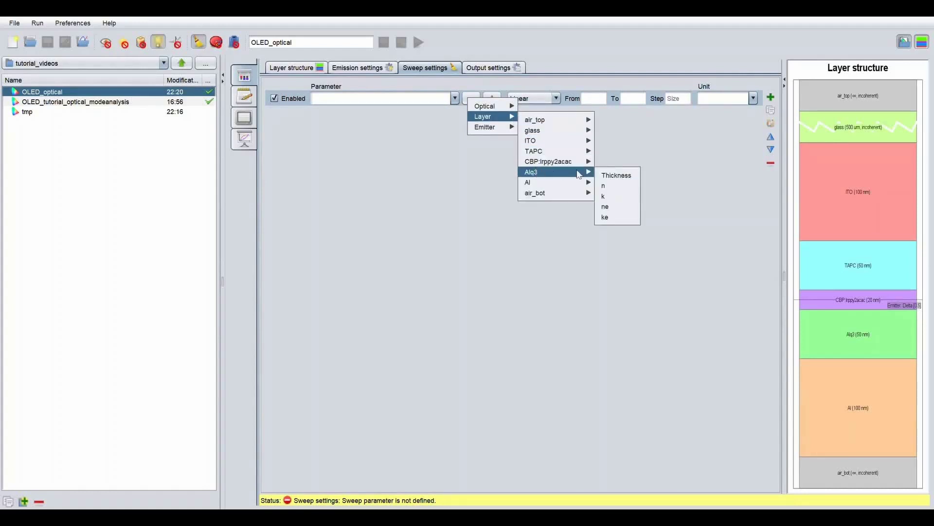
click(611, 176)
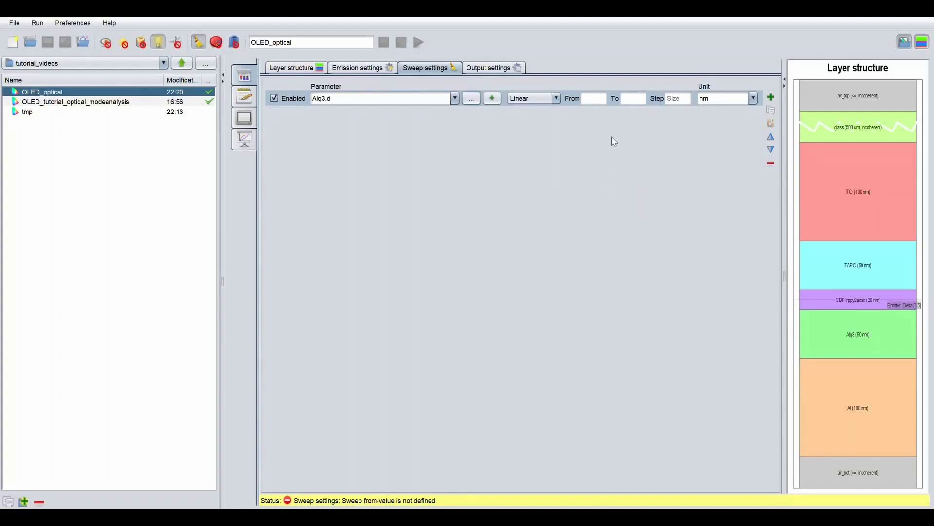
- Set the linear Alq3 thickness sweep from 1 to 141 nm with a step of 10
click(598, 105)
text(1)
click(640, 103)
text(141)
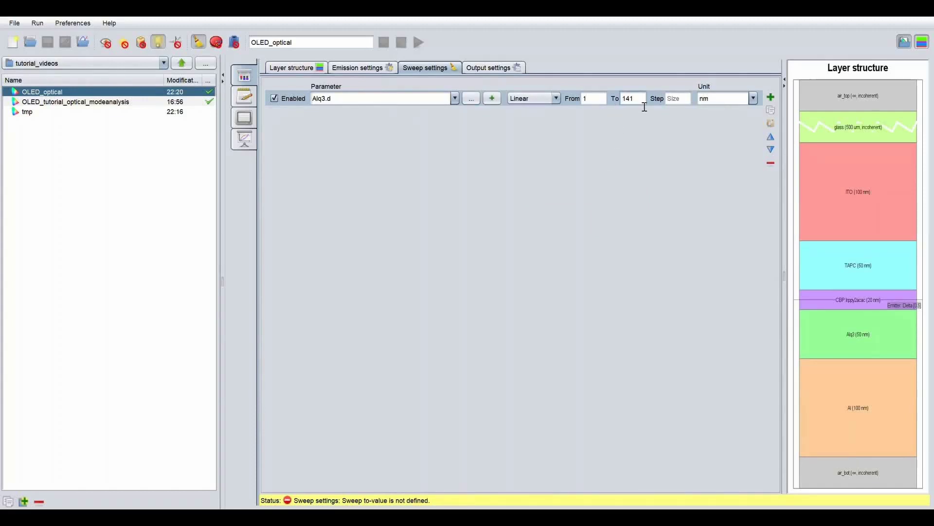
click(682, 103)
text(10)
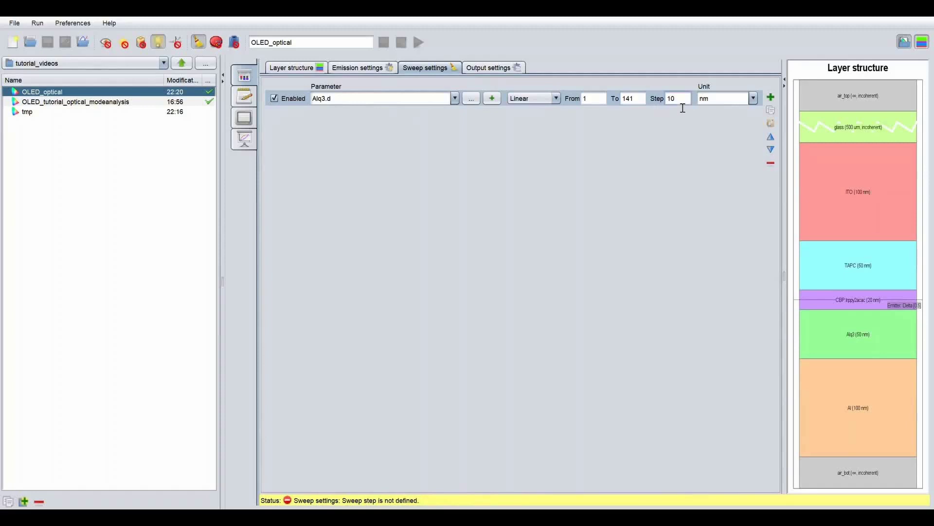
click(374, 102)
- Name the sweep simulation OLED_optical_etlsweep and run it
click(327, 52)
text(_e)
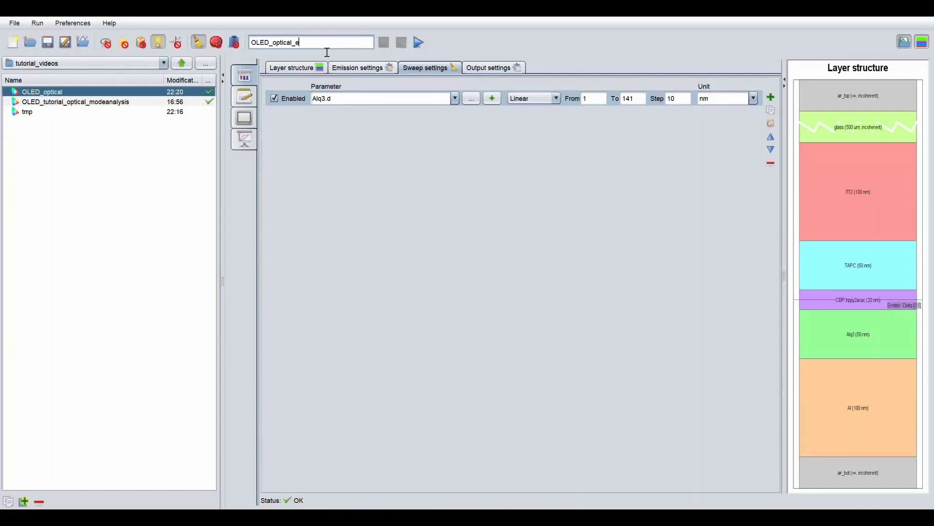
text(tlsweep)
click(419, 43)
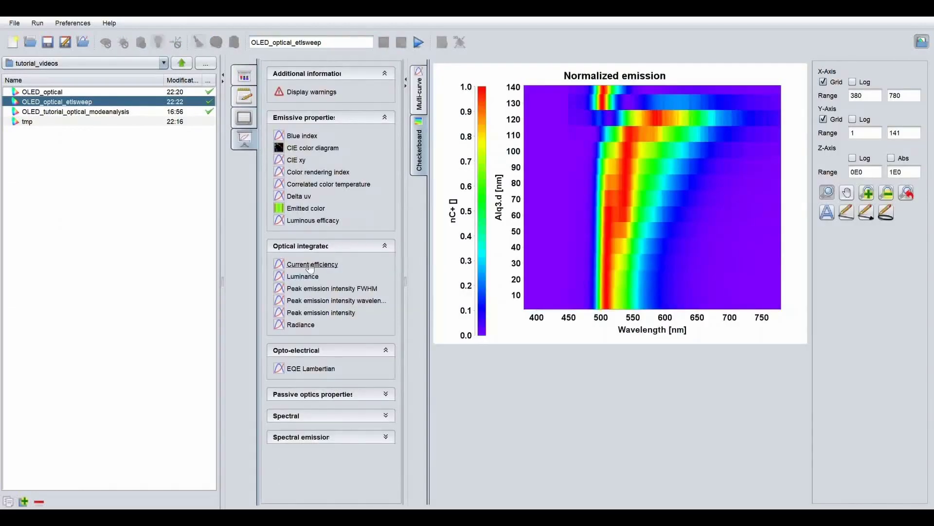
- Examine the sweep's spectral emission map, CIE color diagram and radiance against Alq3 thickness
click(300, 437)
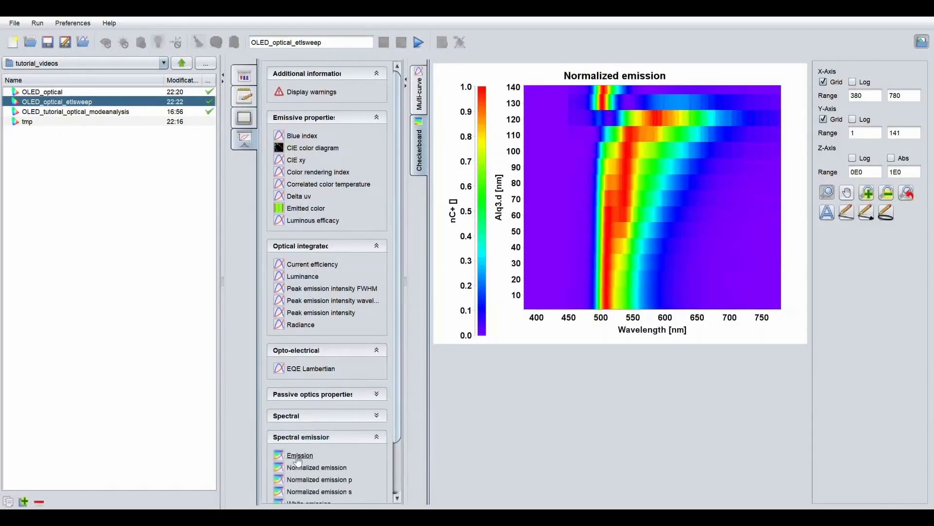
click(299, 456)
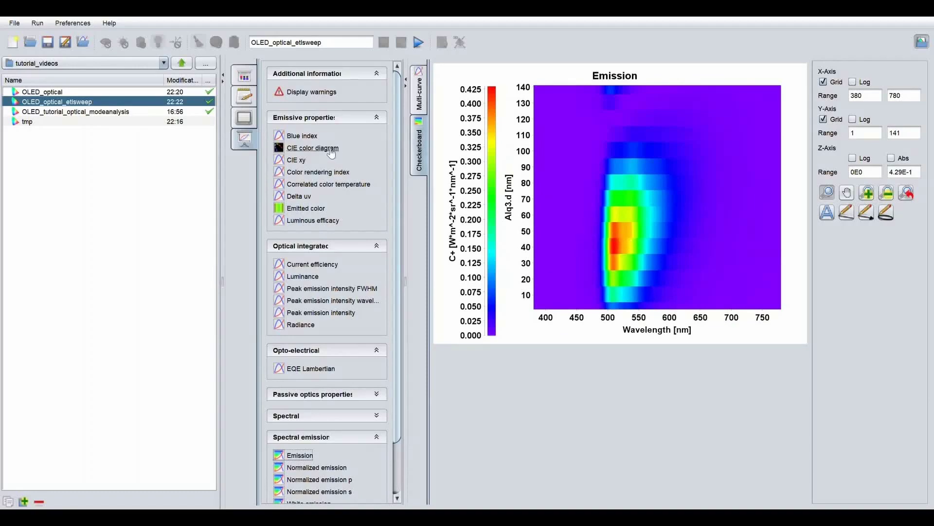
click(312, 148)
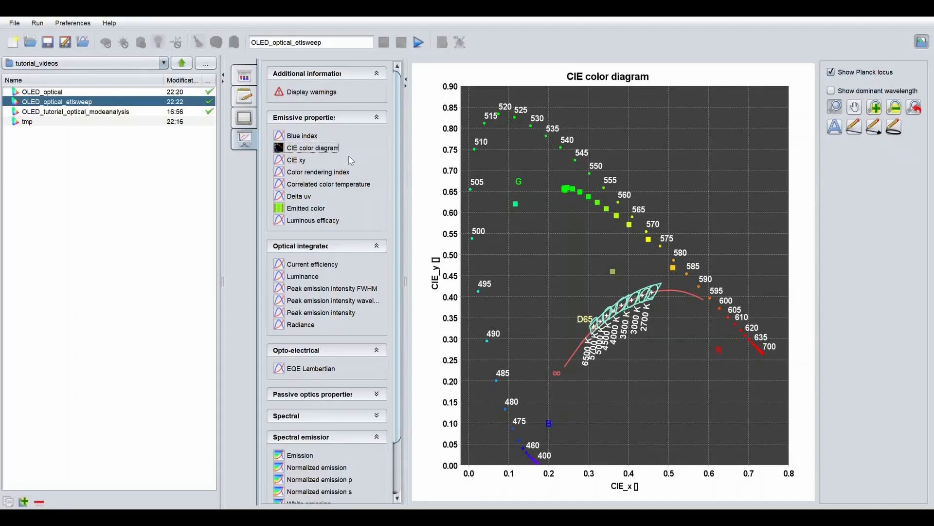
click(302, 326)
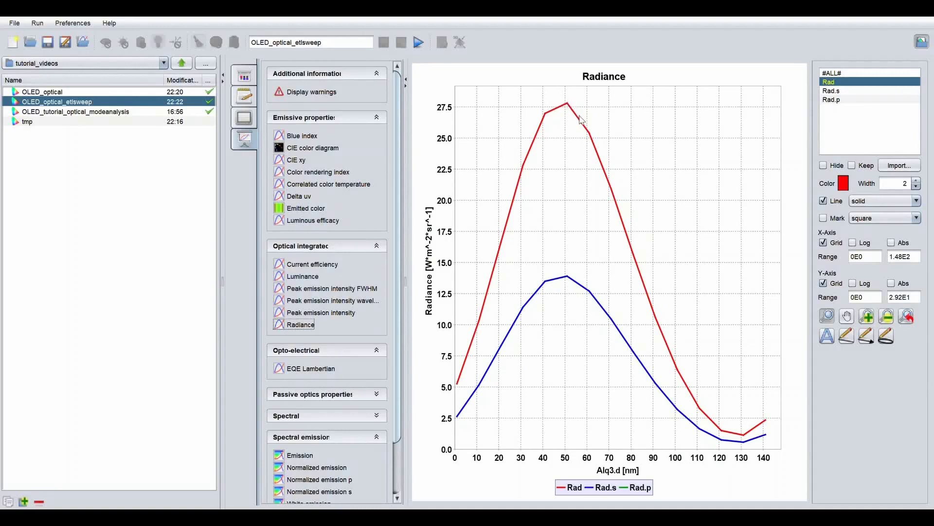
- Return to the graphical input and change the emission mode to Mode analysis
click(245, 76)
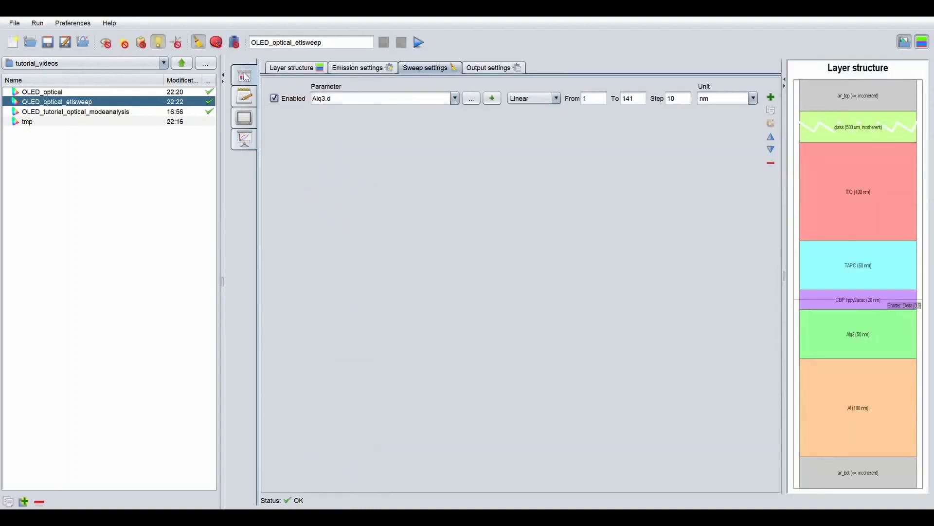
click(349, 69)
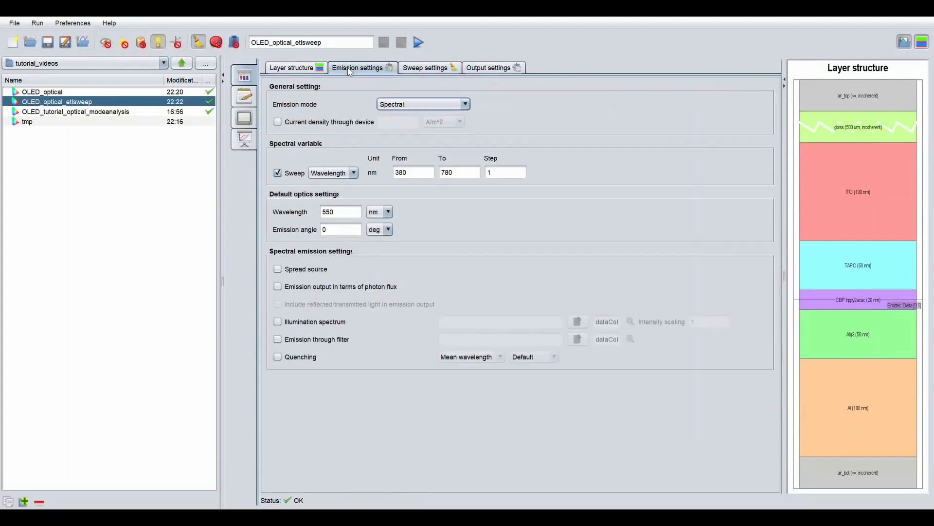
click(416, 104)
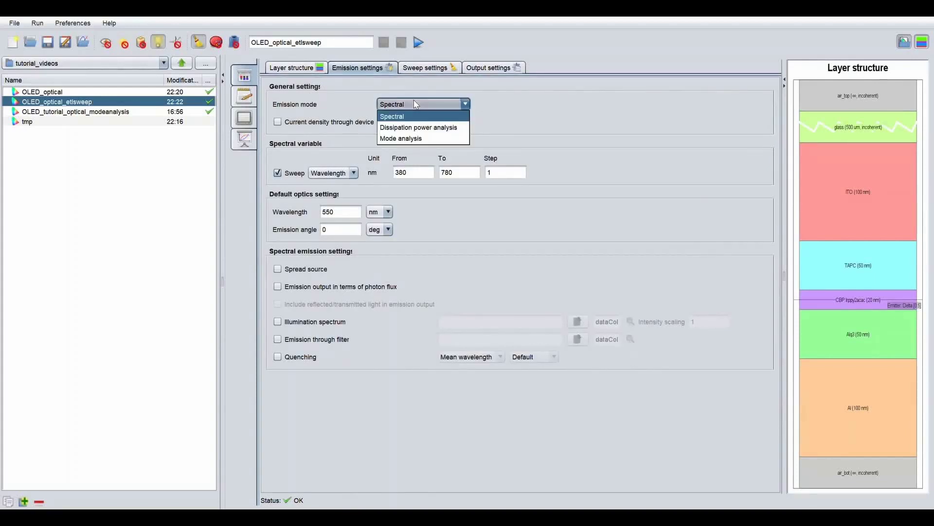
click(417, 105)
click(416, 105)
click(415, 138)
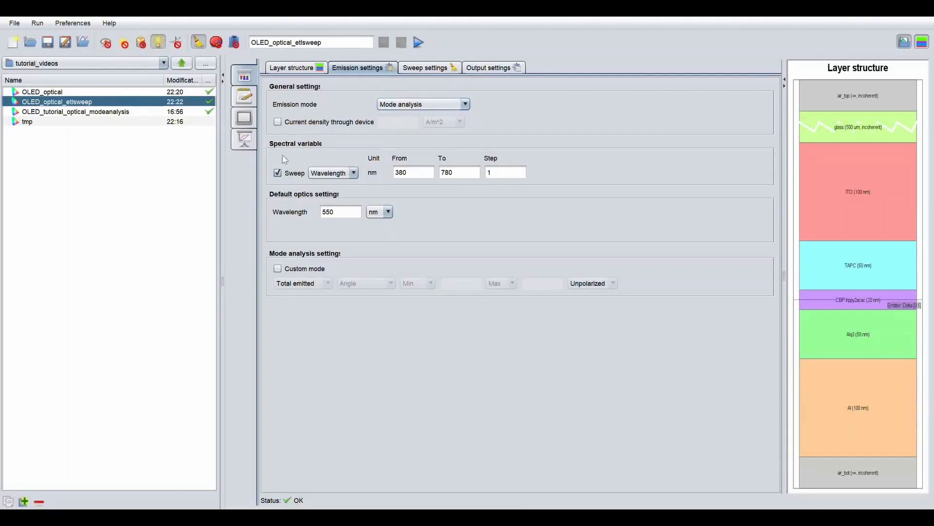
- Open the OLED_tutorial_optical_modeanalysis results and examine the stacked average contributions plot
key(Down)
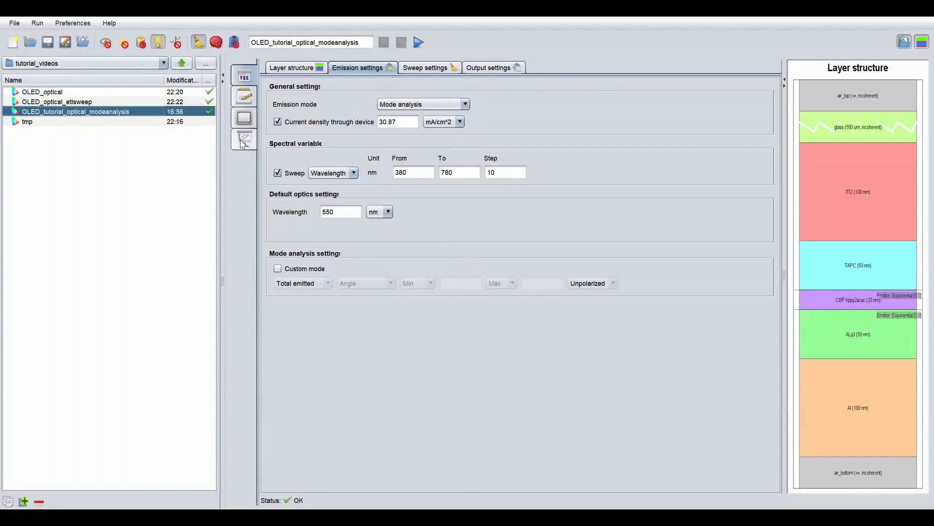
click(242, 142)
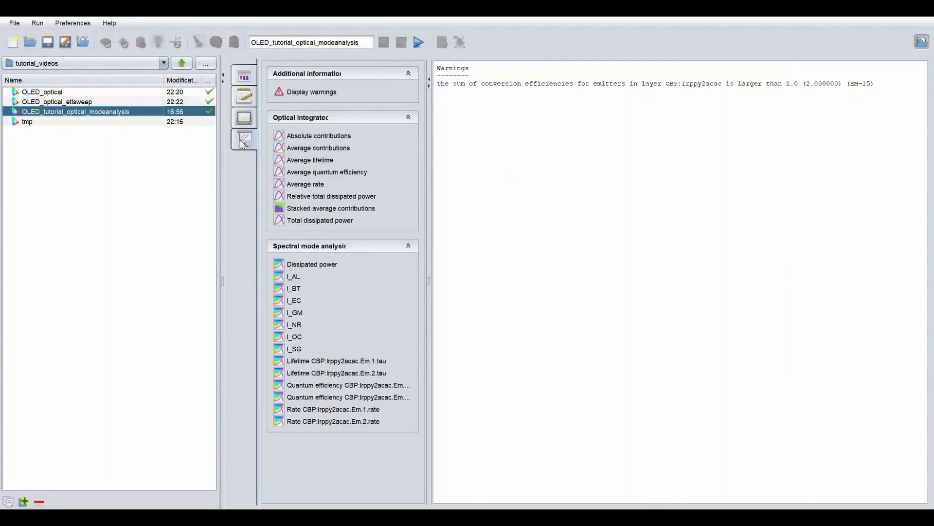
click(315, 209)
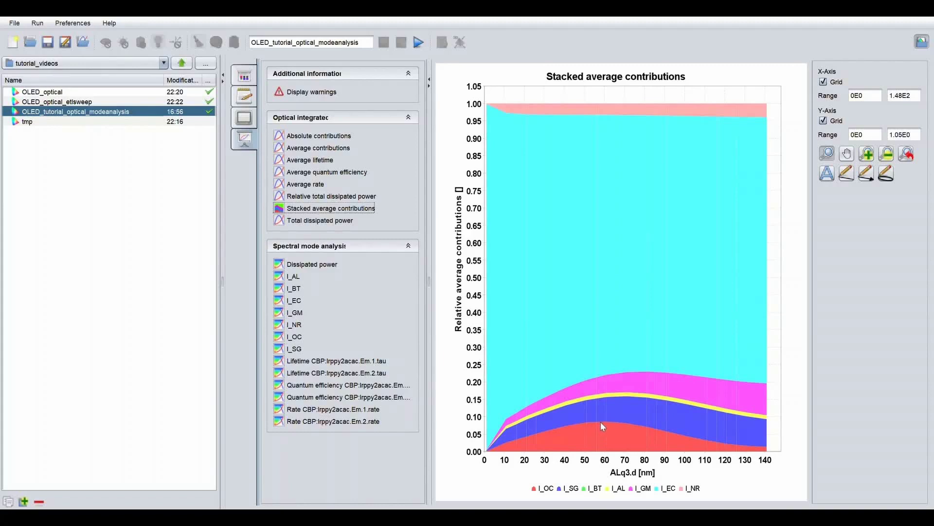
mouse_move(600, 421)
- Reopen the OLED_optical simulation's graphical input and enable drift-diffusion for it
click(164, 93)
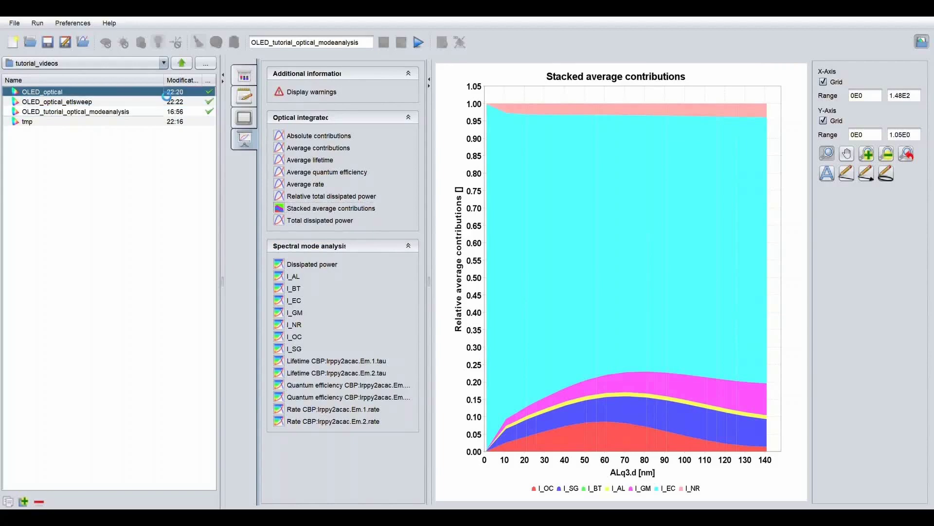
click(245, 75)
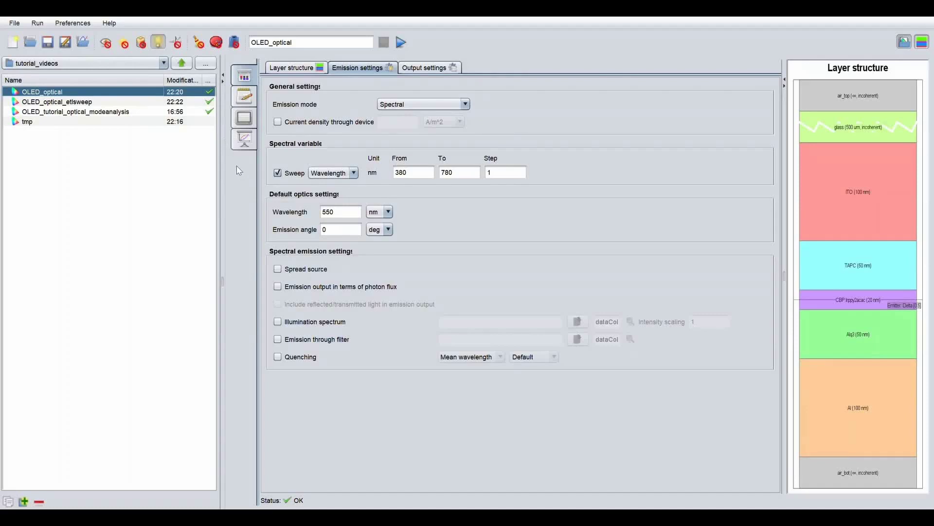
click(141, 43)
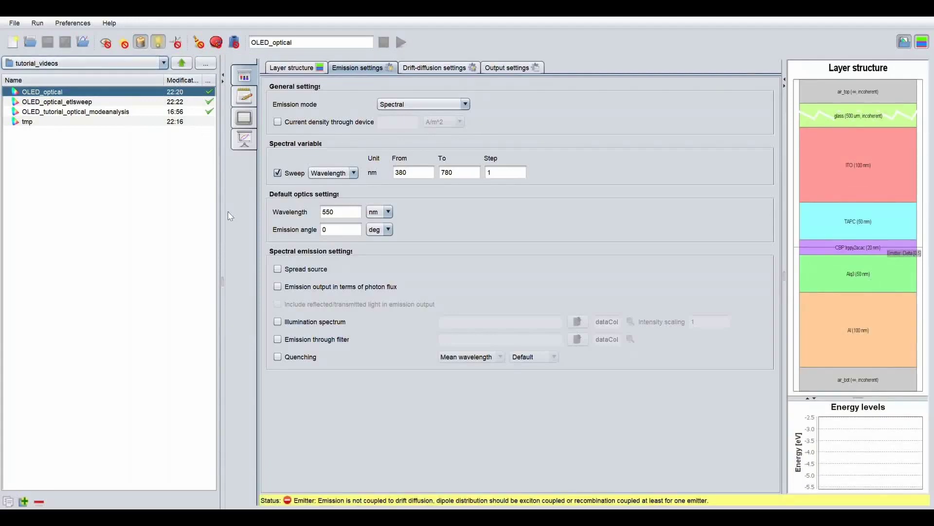
- Make the ITO layer a thermionic electrode with a workfunction of 5.1 eV in the layer structure
click(277, 70)
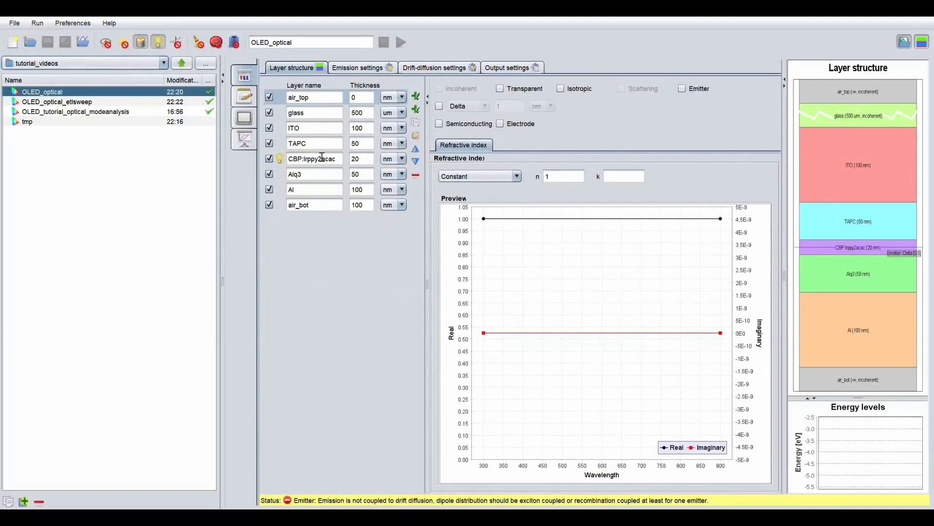
click(316, 131)
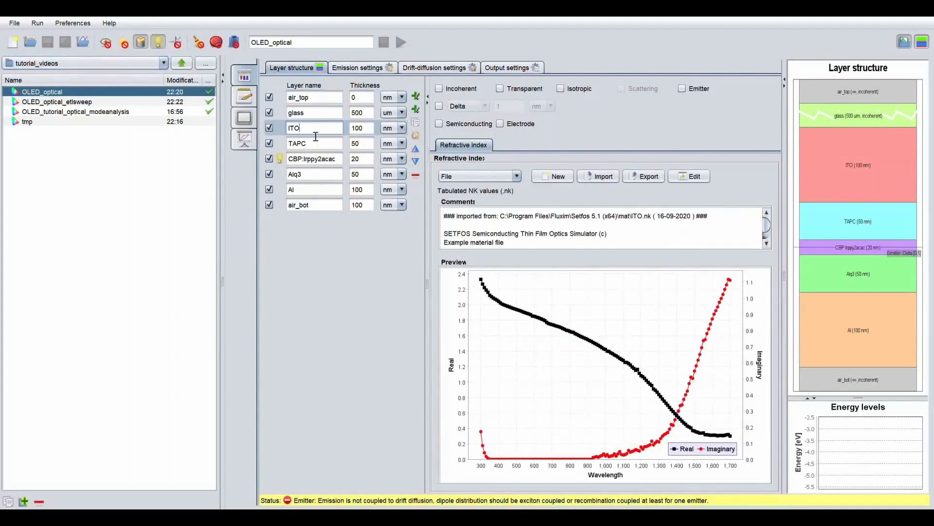
click(501, 124)
click(583, 124)
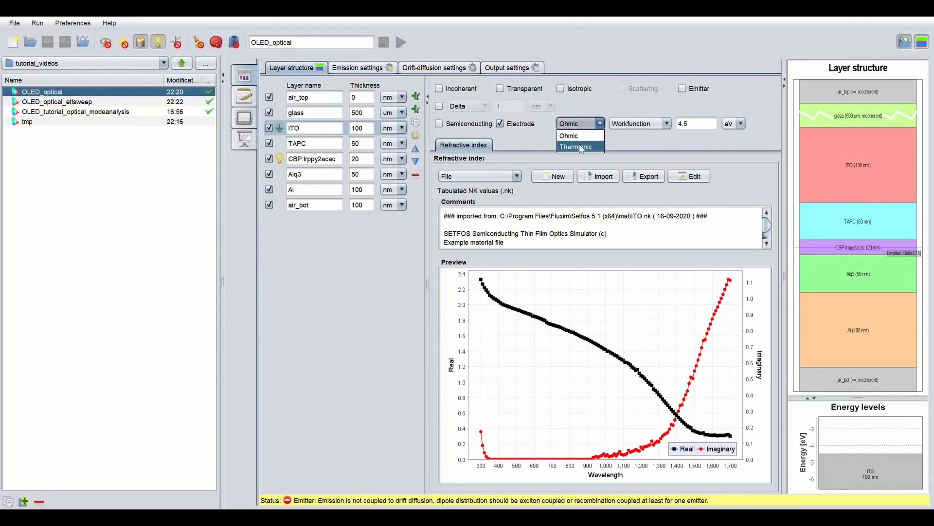
click(581, 147)
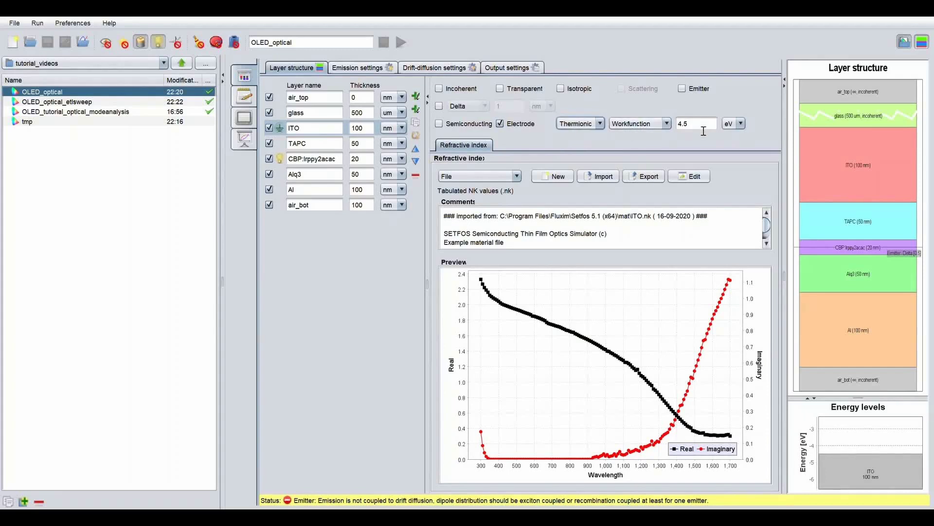
drag(704, 130, 677, 124)
text(5.1)
click(346, 145)
click(331, 131)
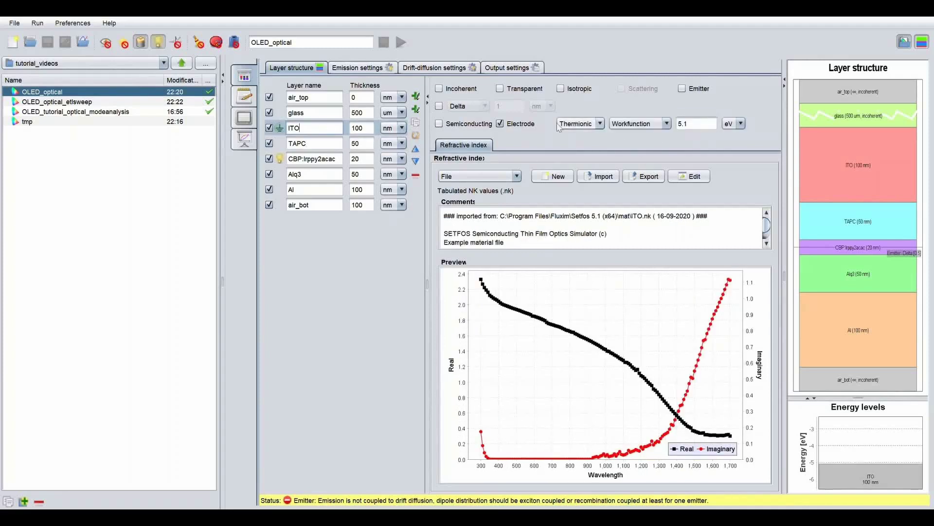
- Make the Al layer an electrode and replace its workfunction value
click(316, 190)
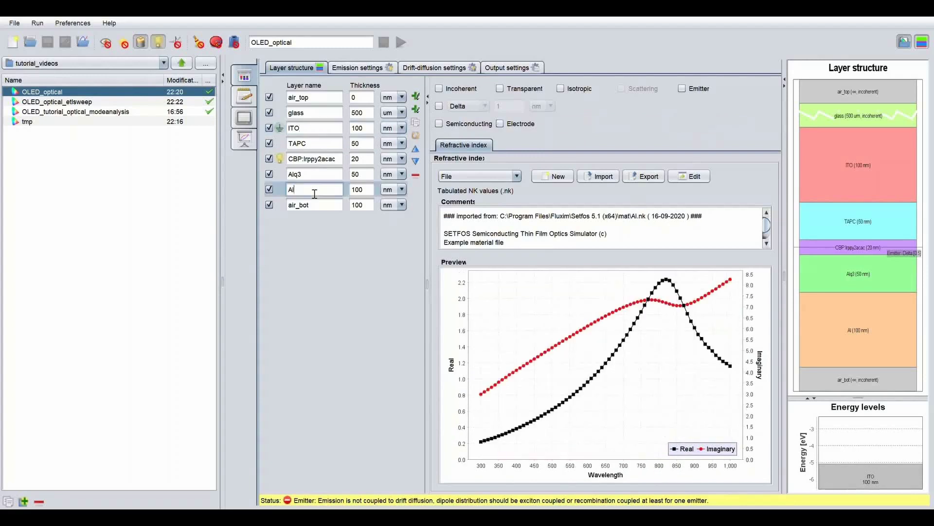
click(501, 124)
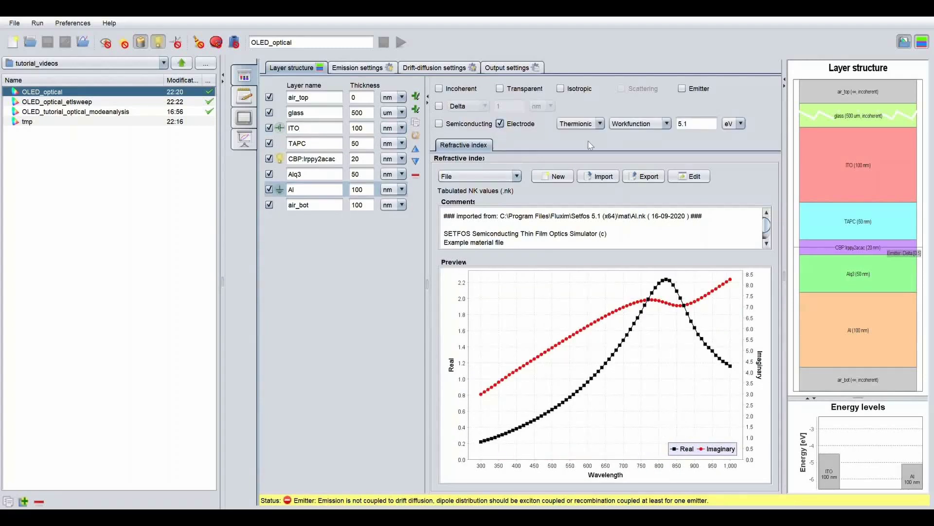
double_click(680, 125)
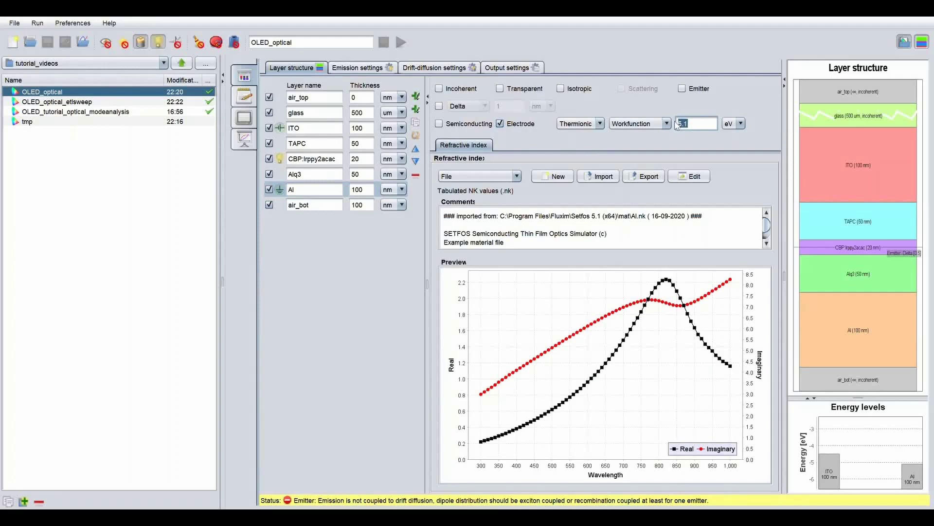
- Set the ITO electrode back to the Thermionic model with a workfunction of 5.1 eV
click(322, 133)
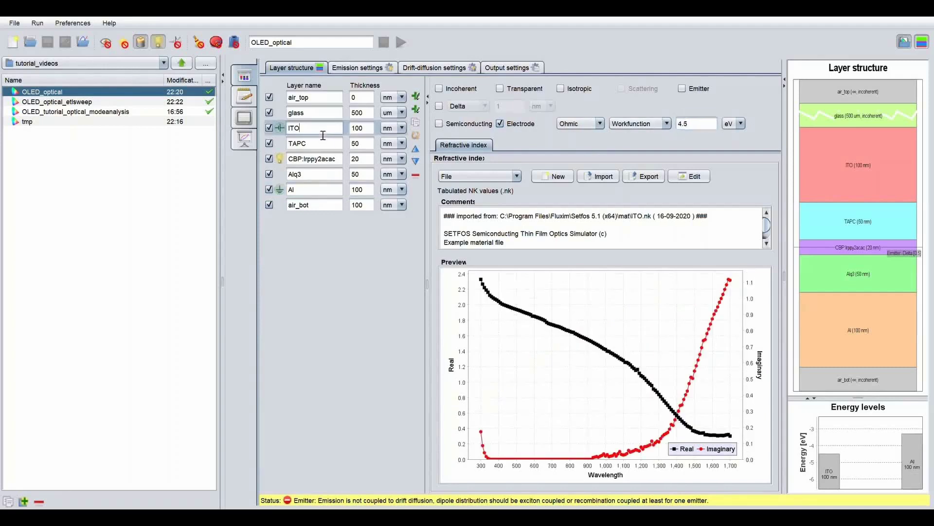
click(600, 124)
click(577, 136)
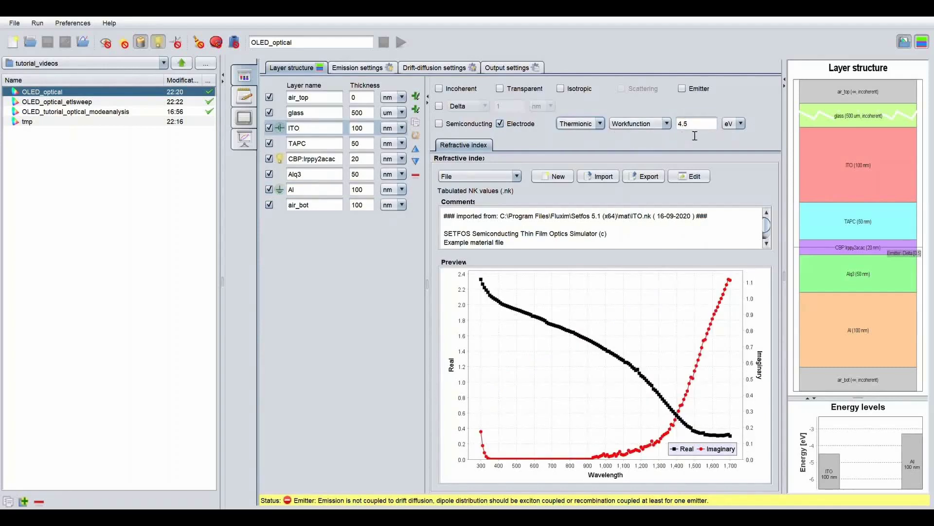
double_click(686, 124)
text(5.1)
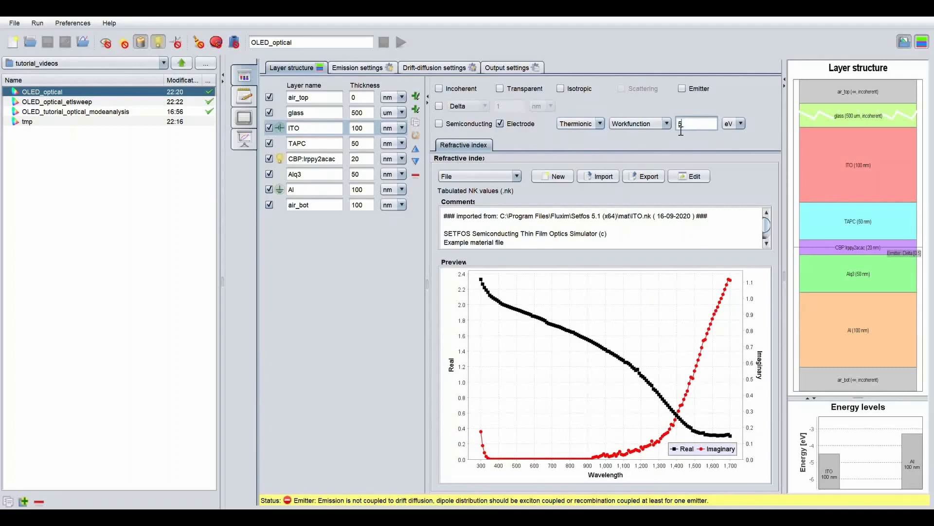
- Define the TAPC, CBP:Irppy2acac and Alq3 layers as semiconducting
click(313, 148)
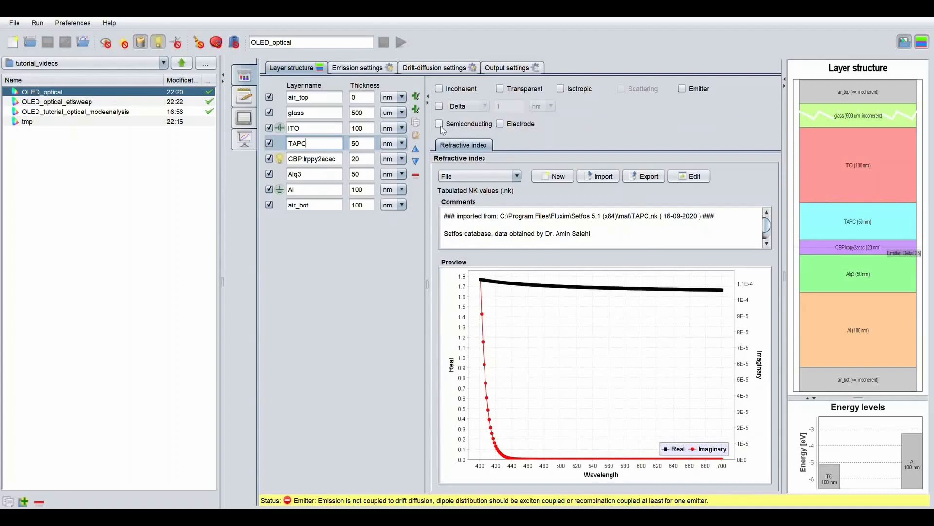
key(Down)
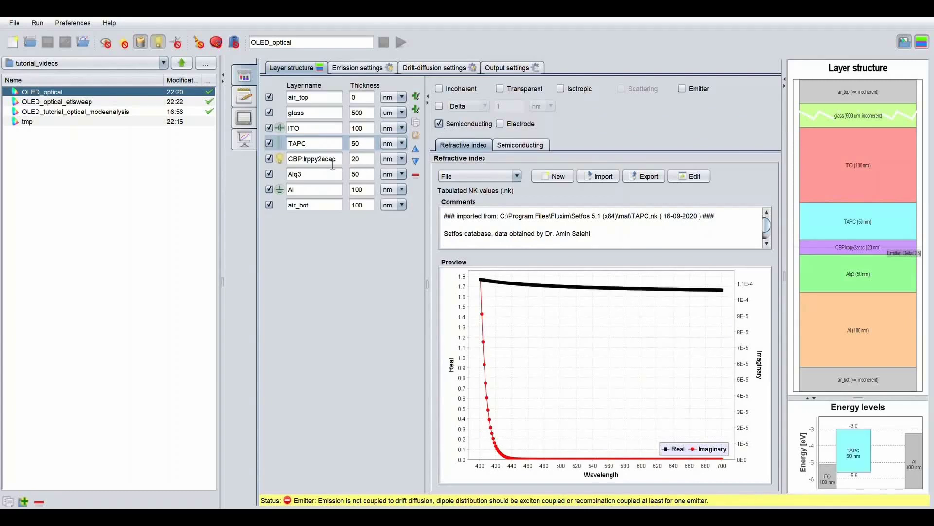
key(Down)
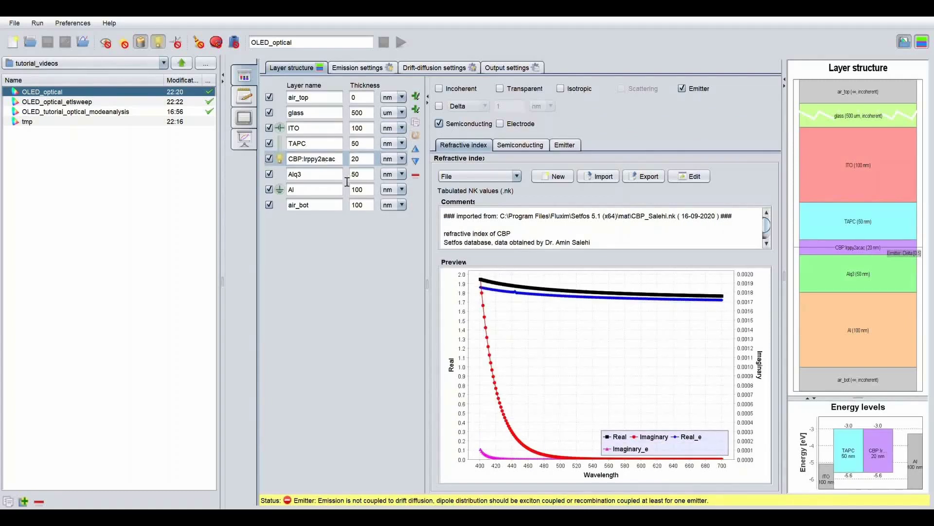
click(441, 125)
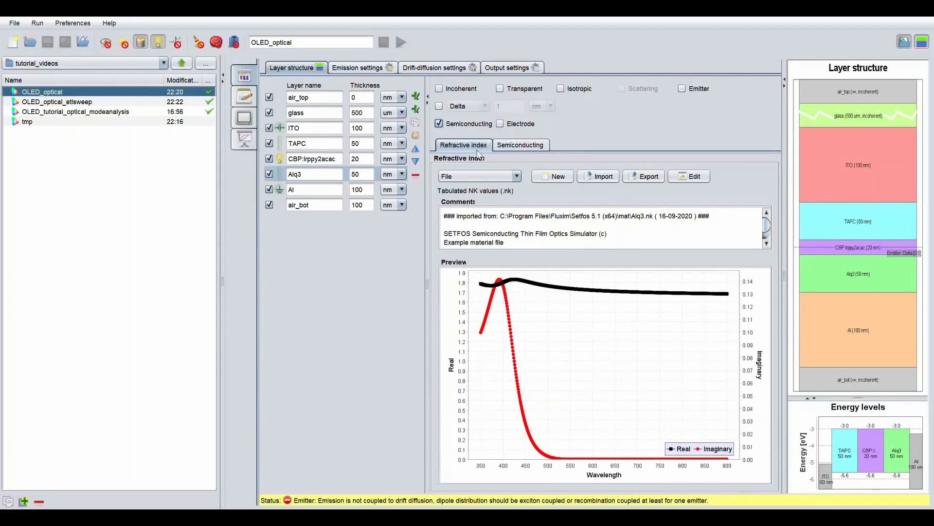
- Import electrical material data for the Alq3, CBP:Irppy2acac and TAPC layers, and check TAPC's charge and mobility parameters
click(520, 144)
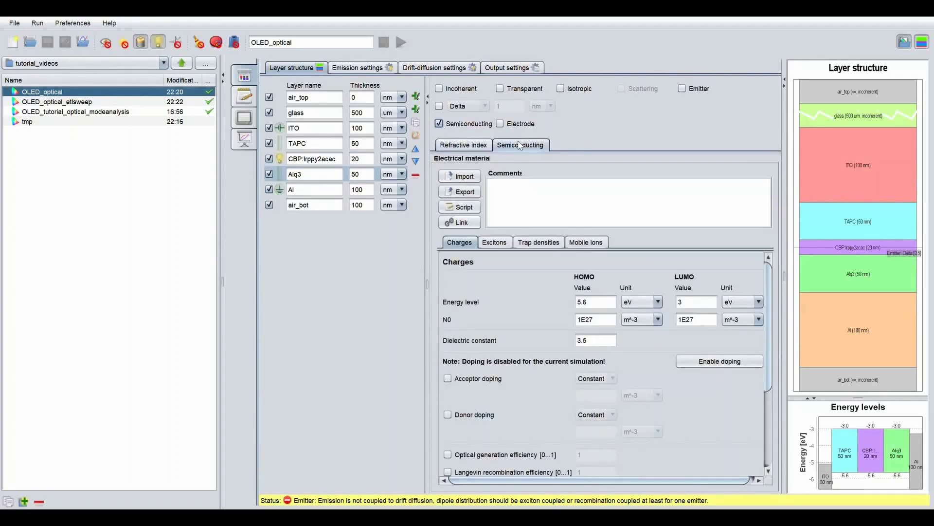
click(469, 177)
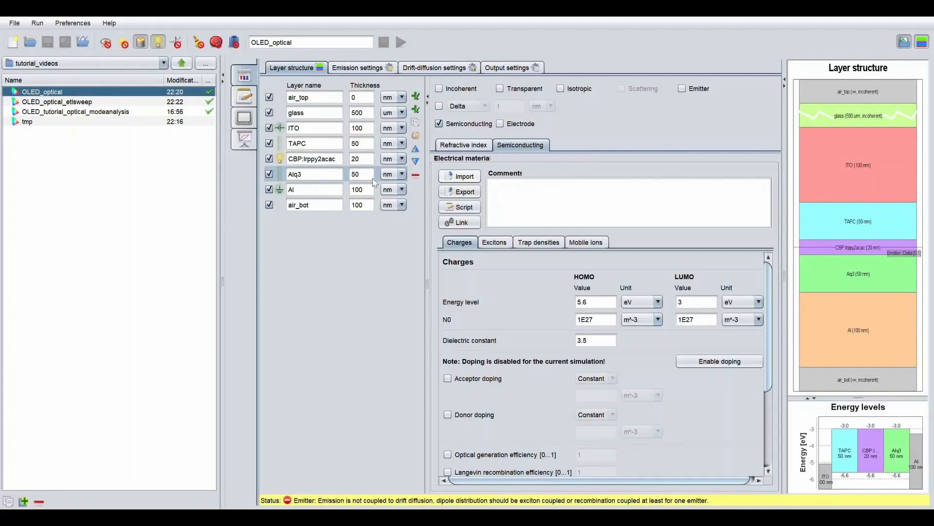
click(325, 161)
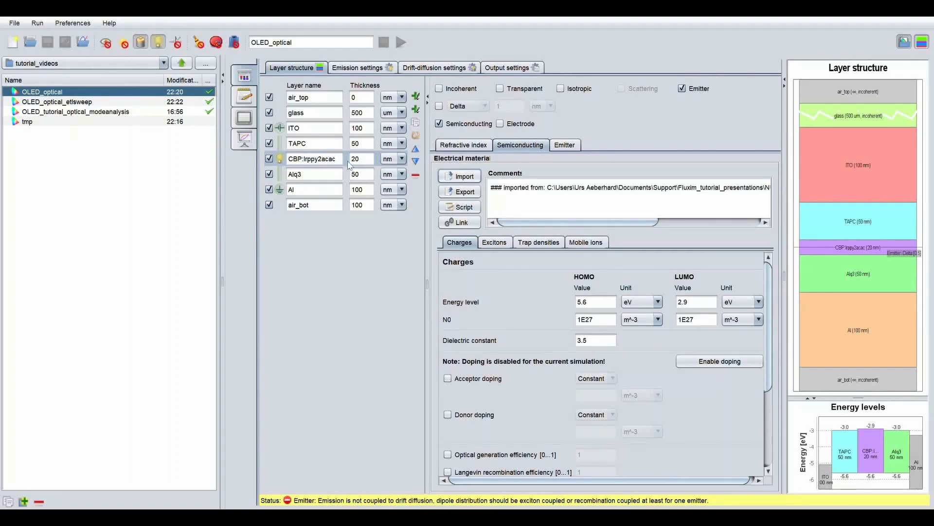
click(332, 146)
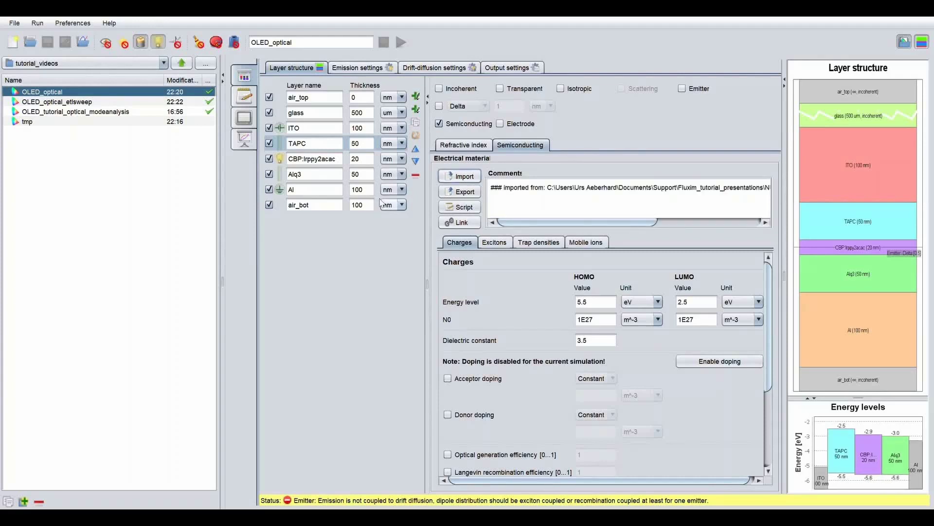
scroll(773, 293, down, 1)
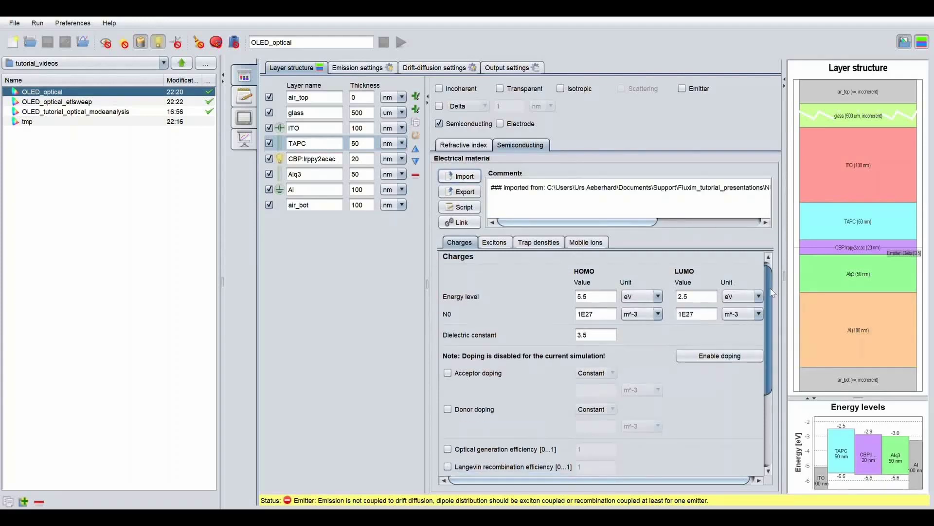
scroll(773, 293, up, 1)
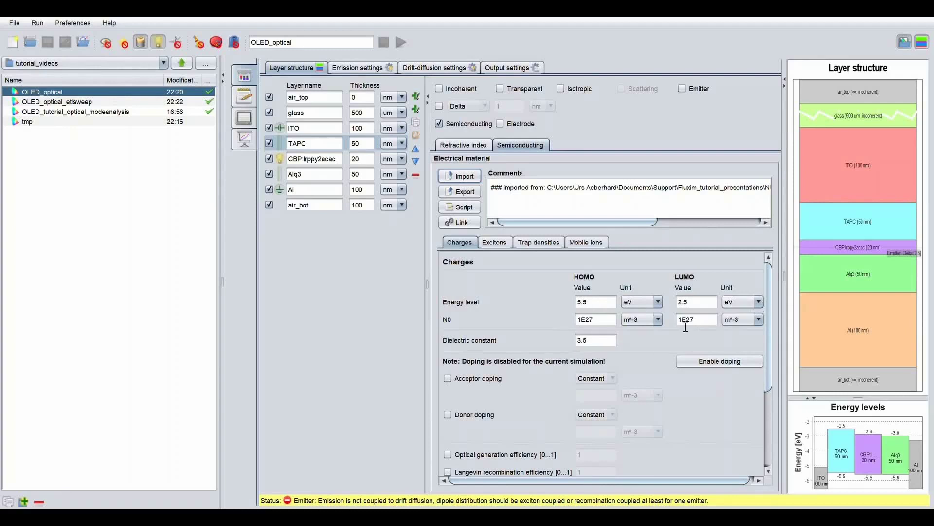
drag(772, 315, 772, 371)
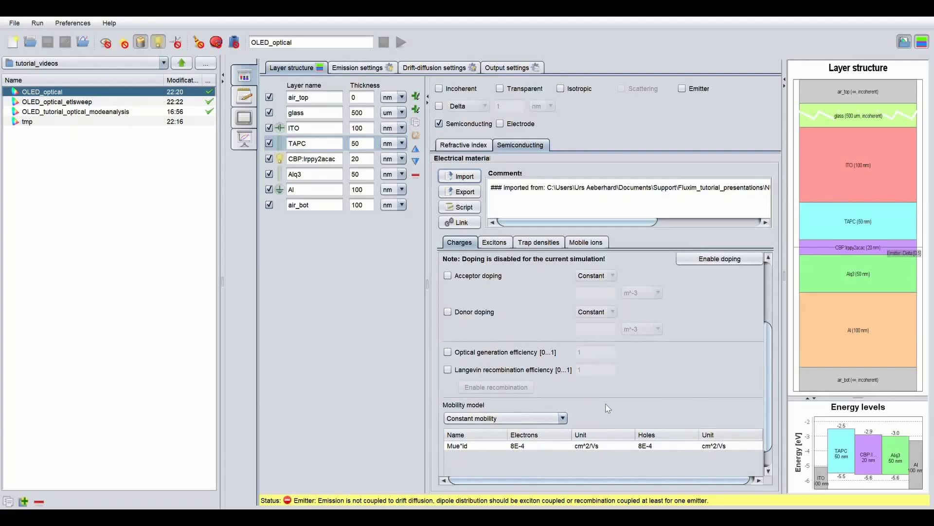
drag(765, 395, 756, 339)
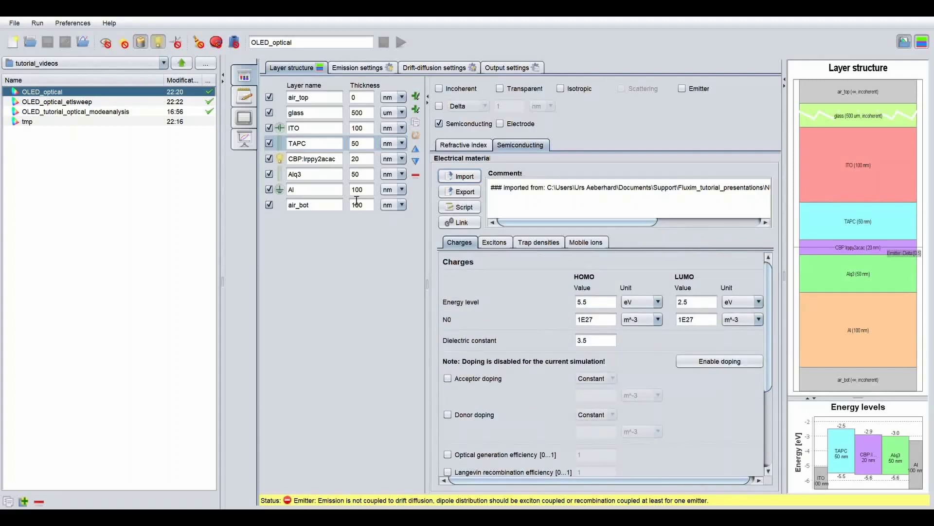
- Change the dipole distribution of the CBP:Irppy2acac layer's emitter to Exciton coupled
click(329, 165)
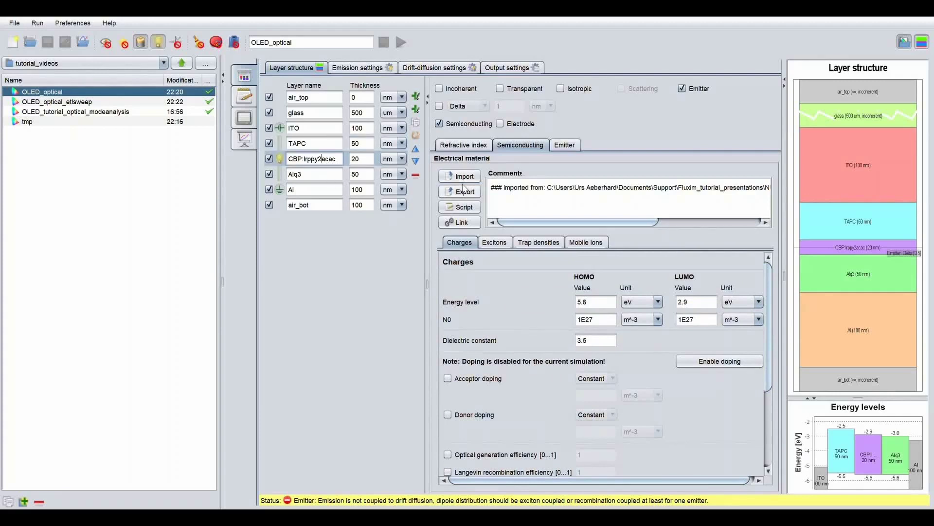
click(565, 147)
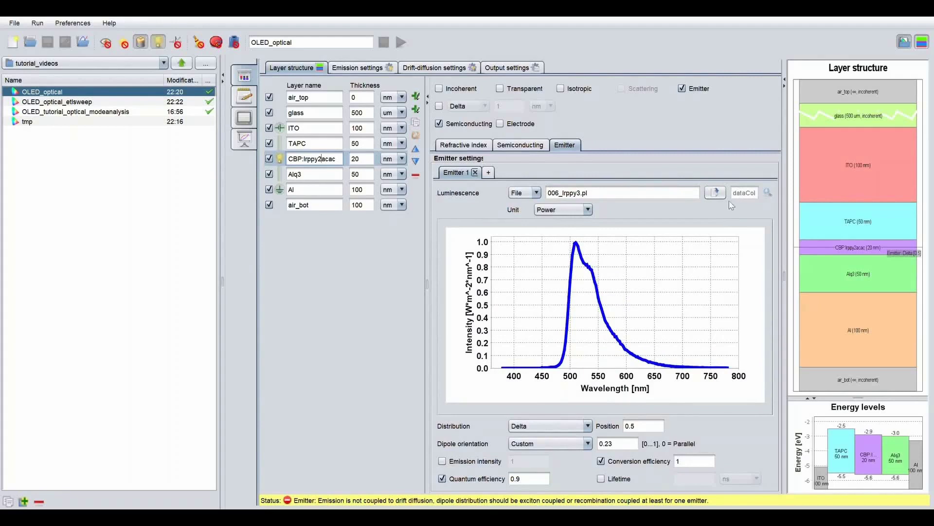
click(536, 432)
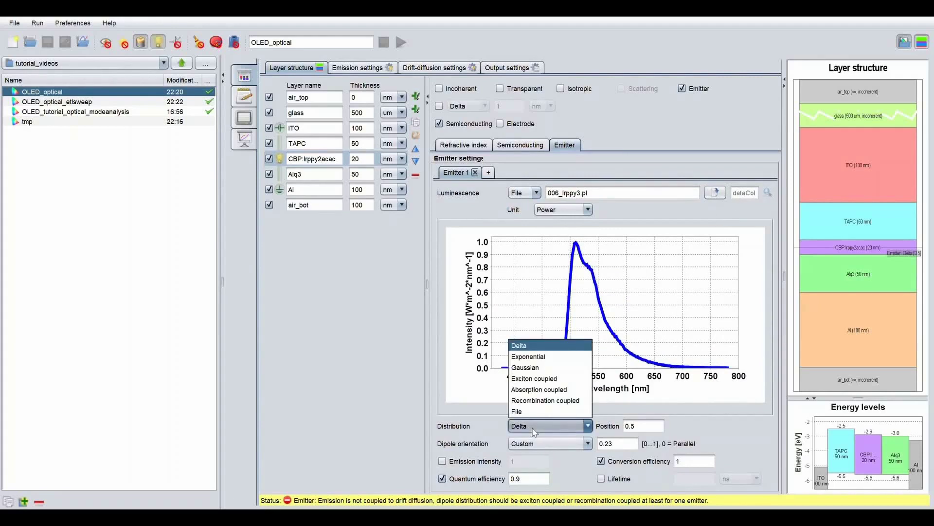
click(532, 379)
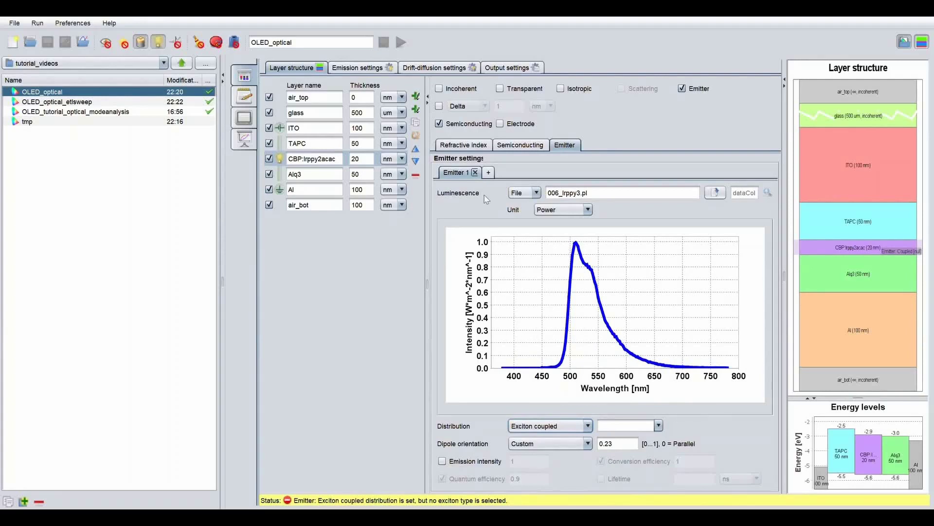
- Delete the existing exciton of the CBP:Irppy2acac layer, enable excitons for the simulation and add a new exciton
click(510, 146)
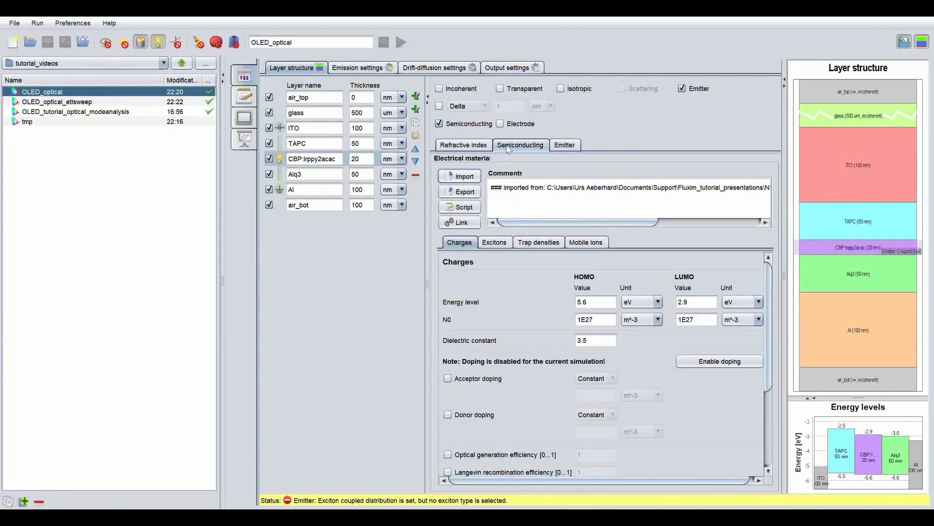
click(494, 242)
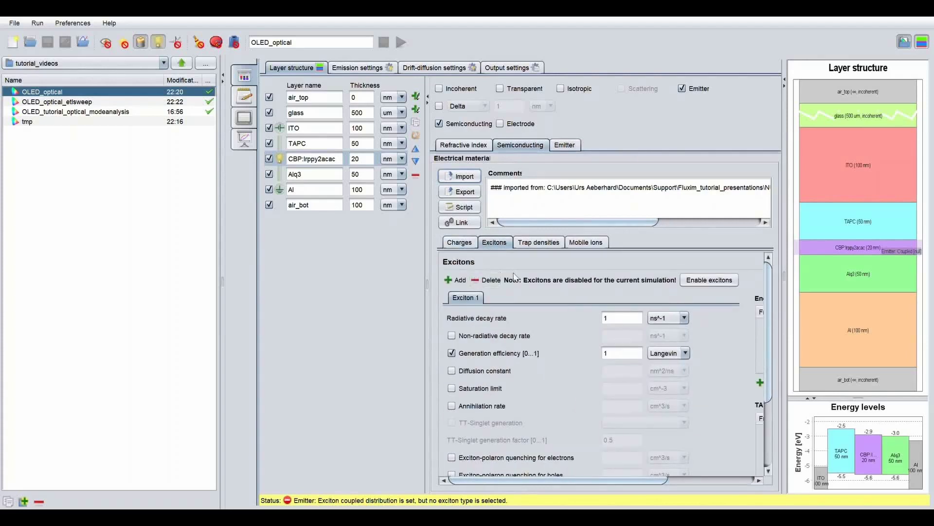
click(478, 283)
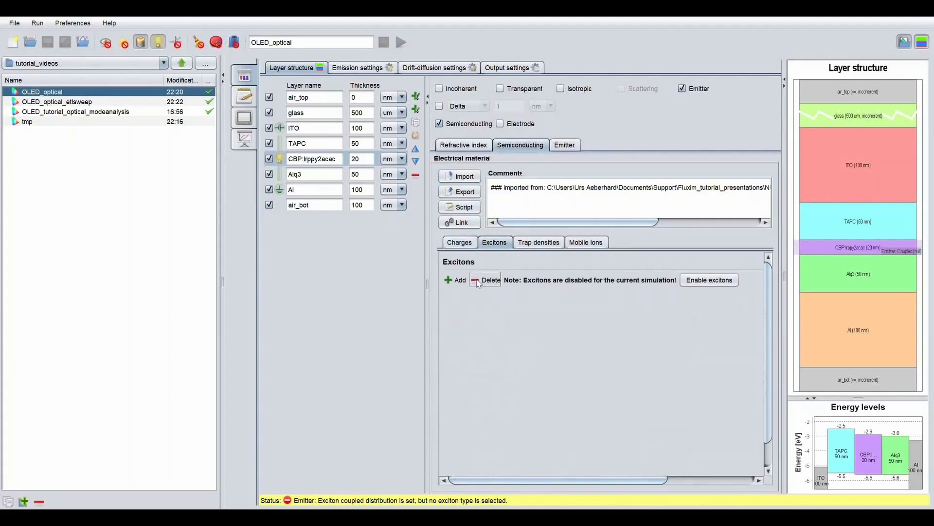
click(691, 282)
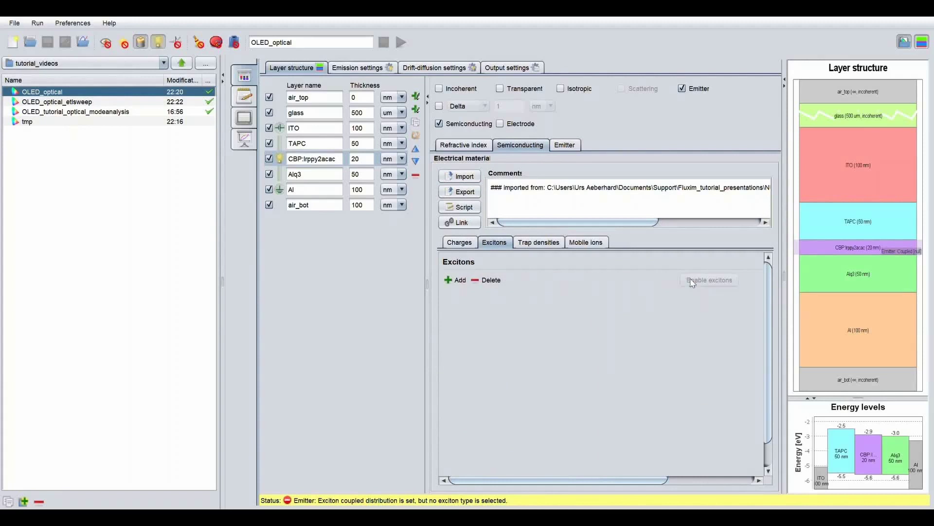
click(450, 282)
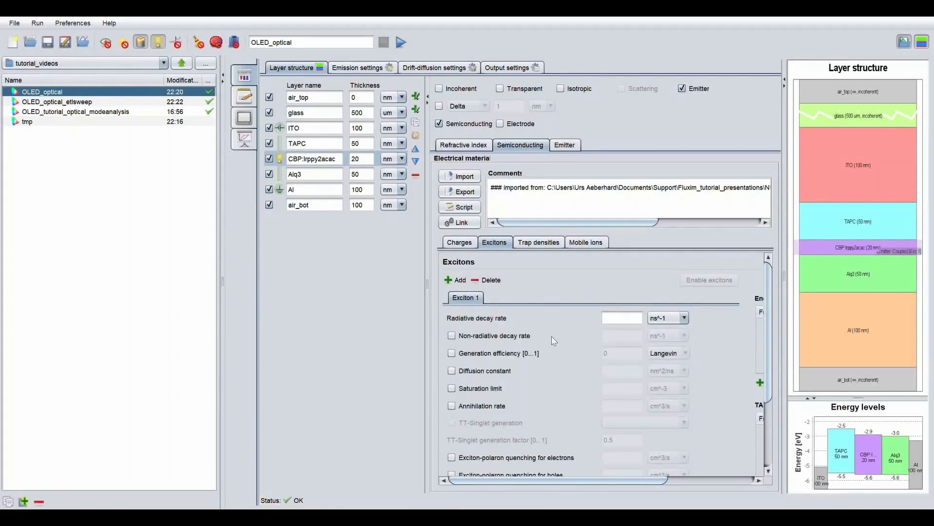
- Set the new exciton's radiative decay rate to 1 ns^-1 and enable its Langevin generation efficiency at 1
click(622, 323)
text(1)
click(452, 354)
double_click(622, 355)
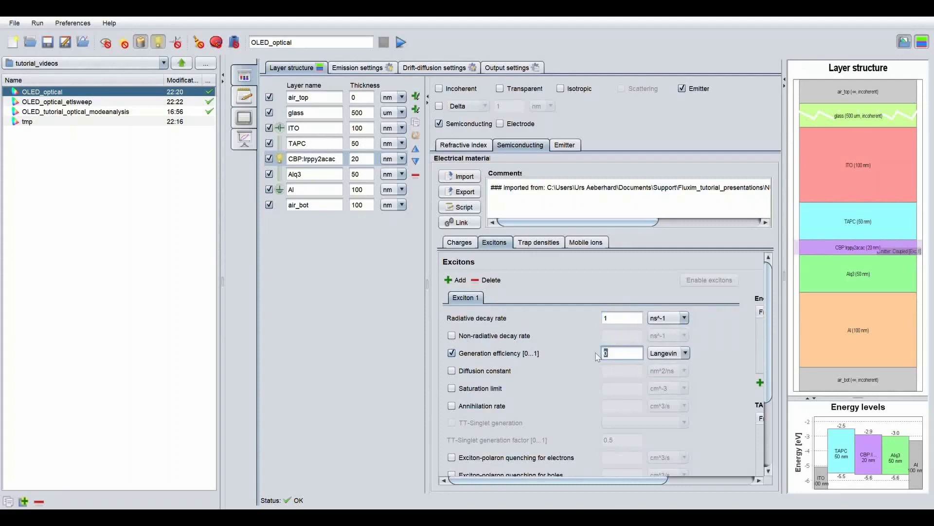
text(1)
- Couple the CBP:Irppy2acac emitter's distribution to exciton Exc.1
click(565, 145)
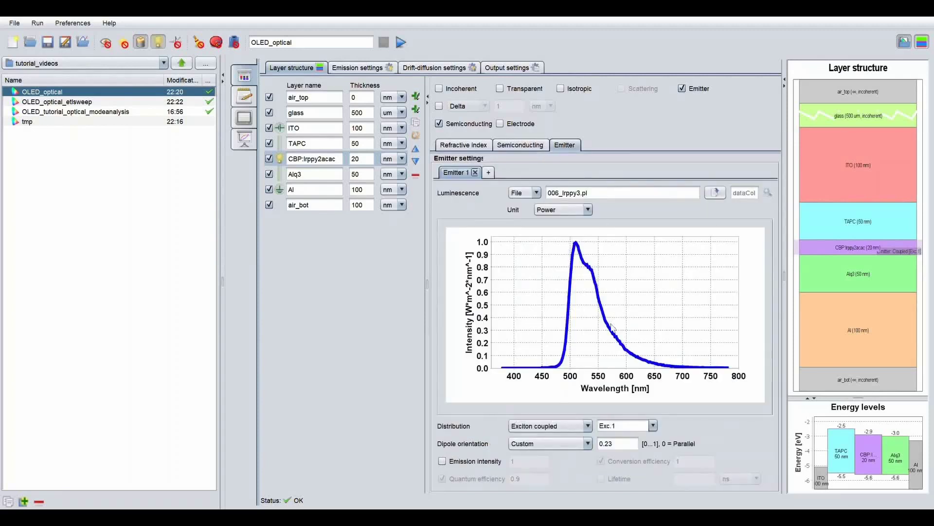
click(653, 426)
click(611, 437)
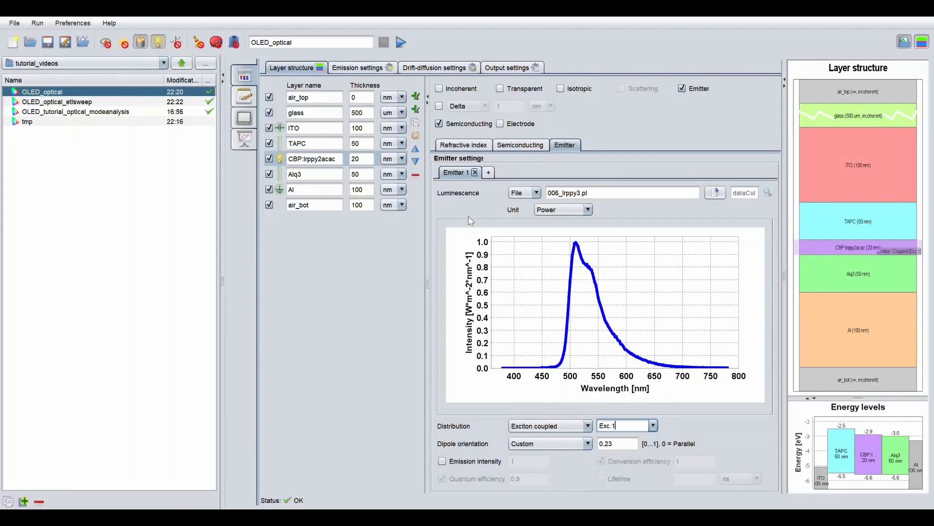
- Set the drift-diffusion voltage to 5 V in the general physical settings
click(423, 71)
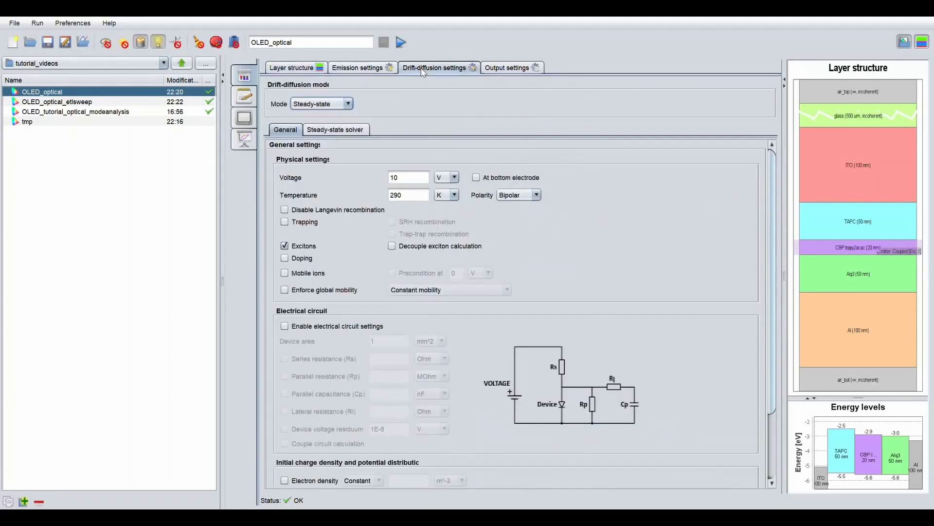
drag(416, 179, 383, 182)
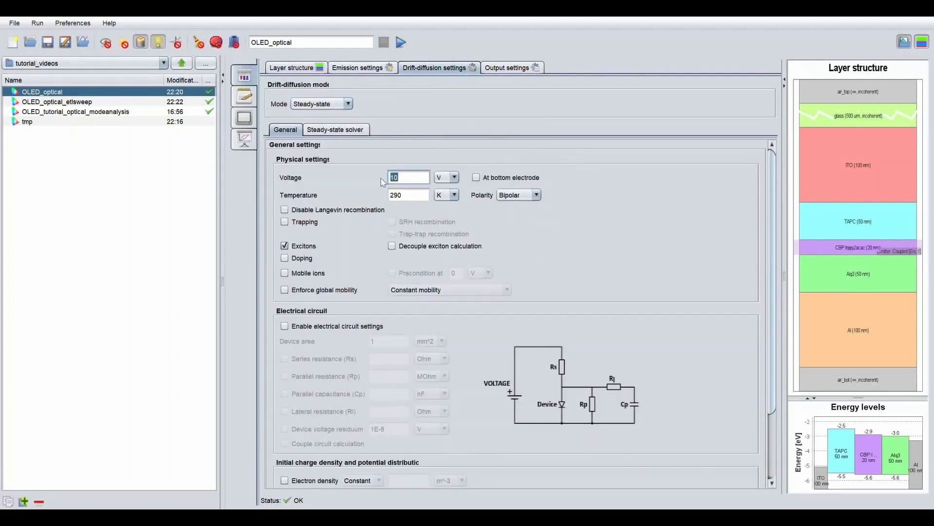
text(5)
- Configure the steady-state solver with a Relative change residuum of 1E-12, a check every 100 iterations, and coupled electron and hole continuity equations
click(340, 130)
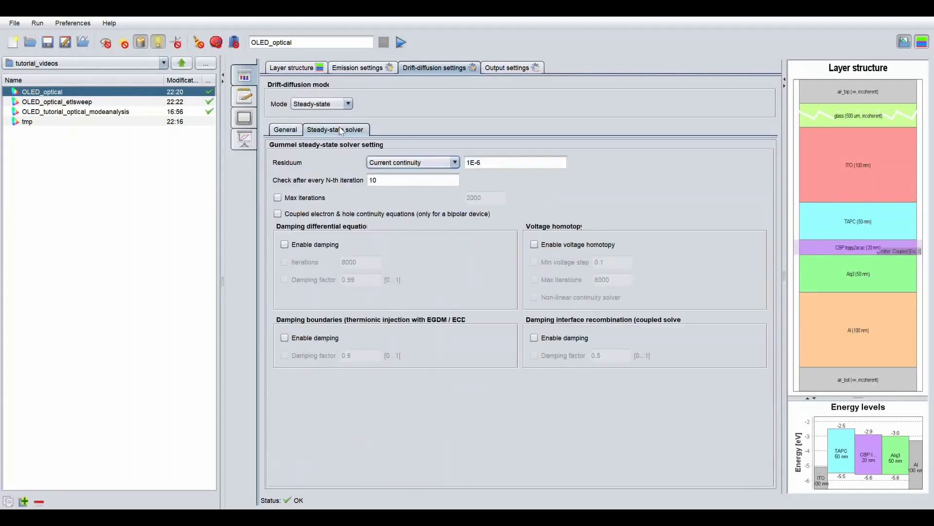
click(432, 164)
click(423, 185)
click(497, 167)
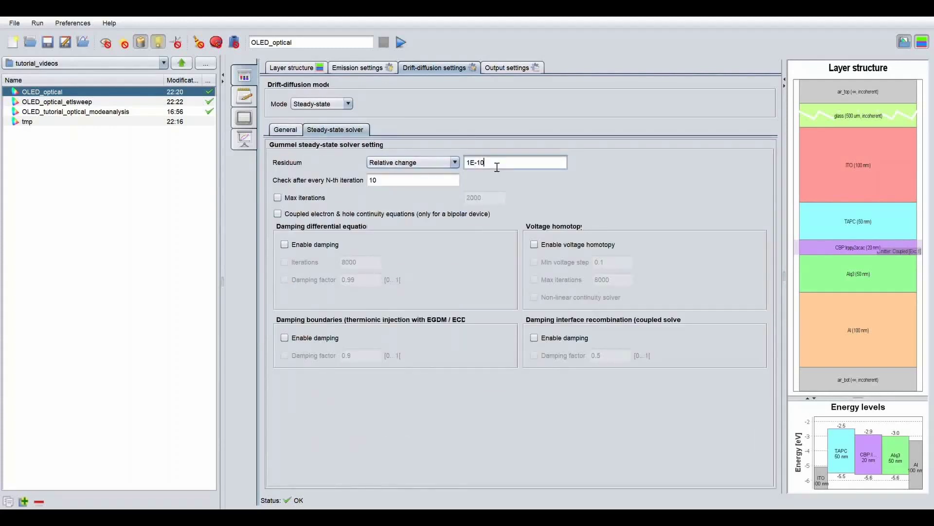
click(398, 184)
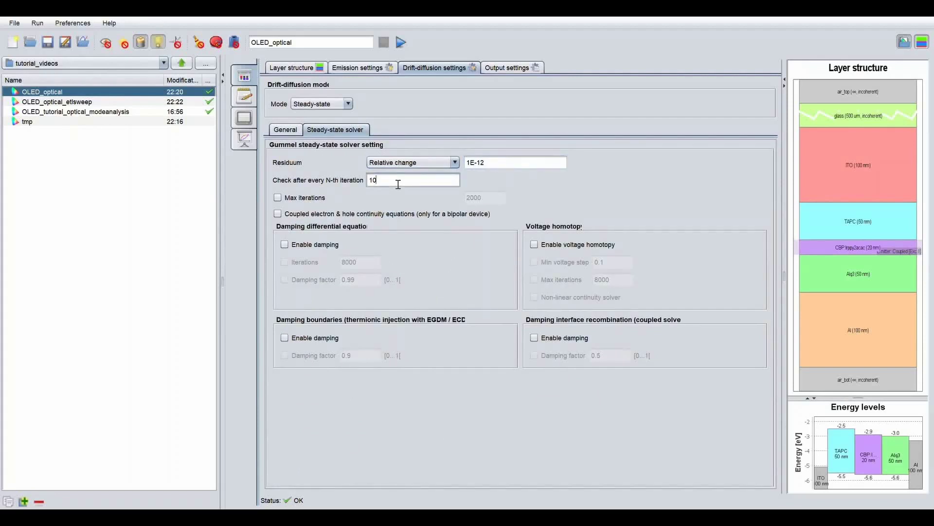
text(0)
click(278, 214)
- Name the simulation OLED_full and run it after checking the ITO and Al electrode settings
click(310, 46)
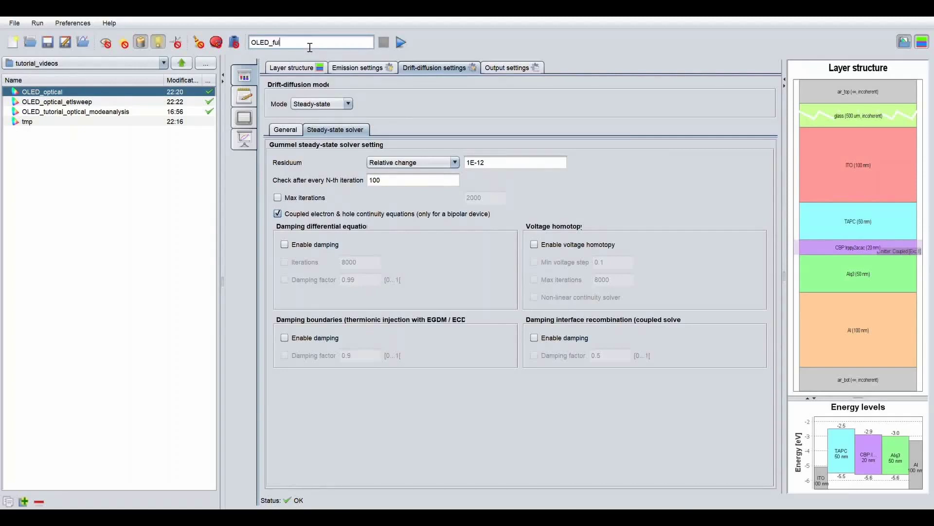
text(full)
click(291, 67)
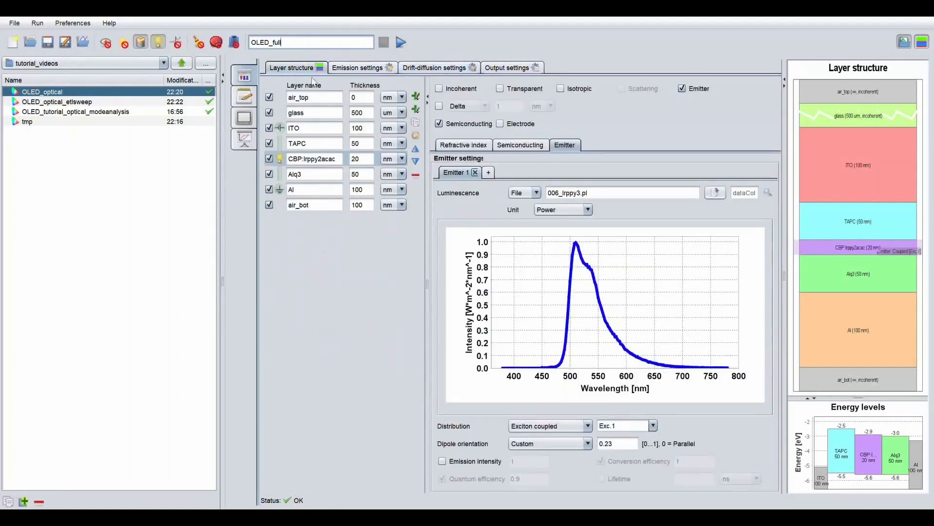
click(324, 129)
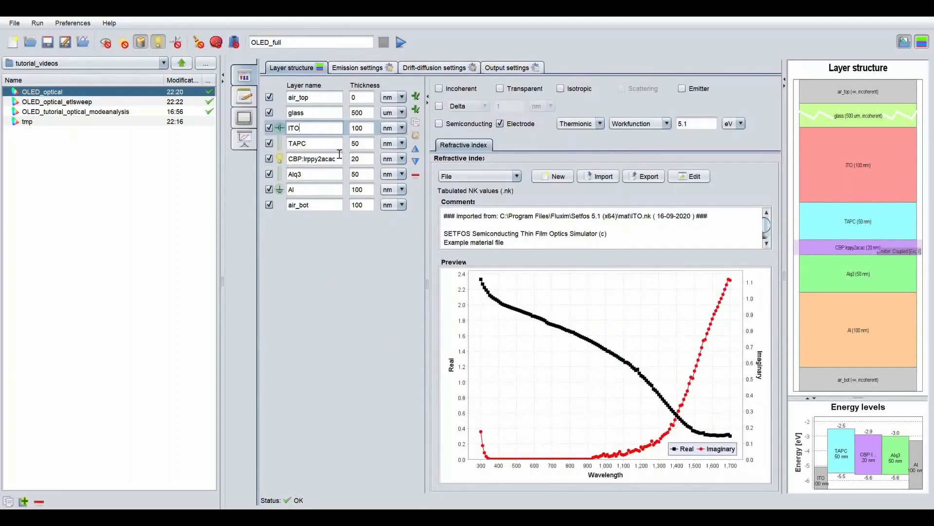
click(321, 189)
click(401, 42)
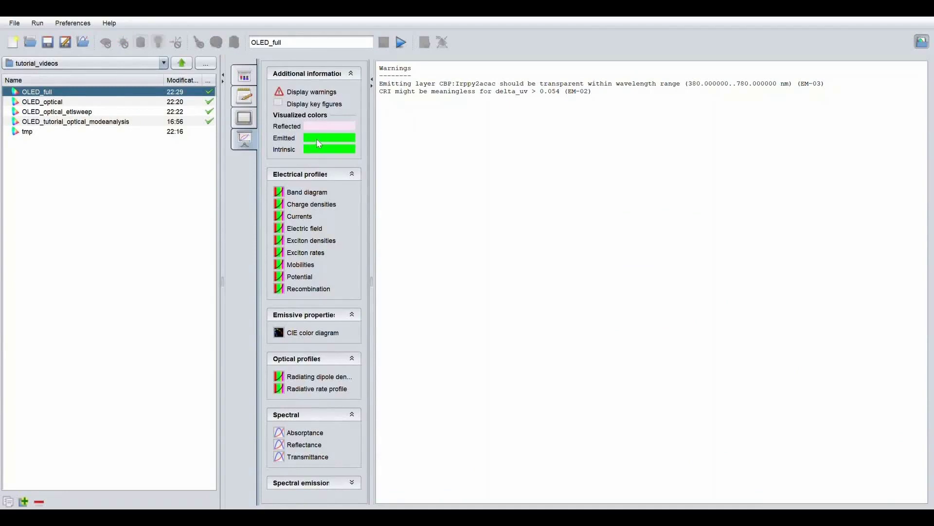
- Examine the CIE color diagram and the exciton density profile in the OLED_full results
click(316, 333)
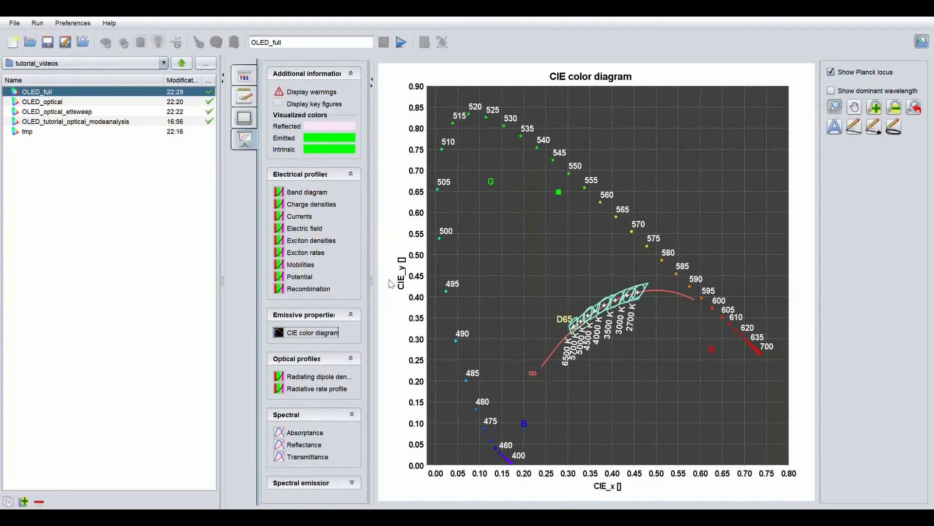
click(312, 241)
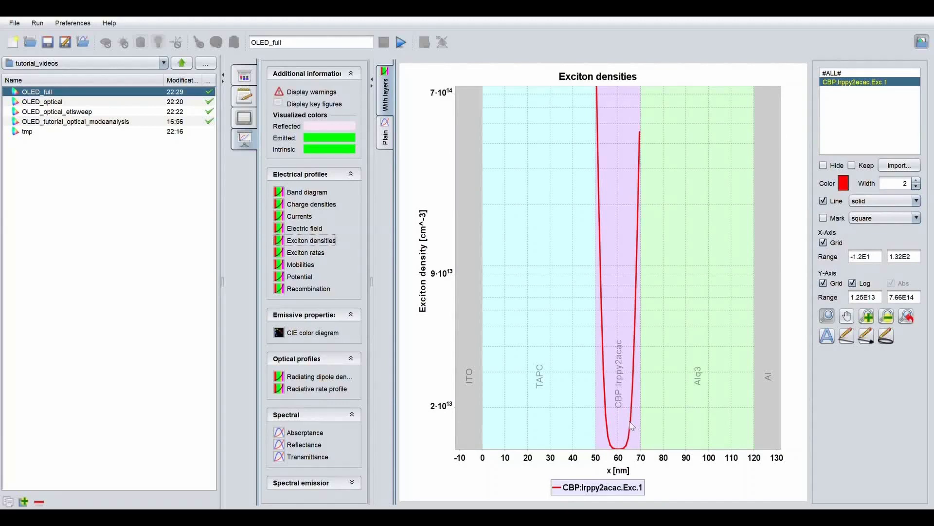
mouse_move(632, 425)
- Enable parameter sweeping and define a linear Voltage sweep from 1 to 5 V with a step of 0.2
click(244, 78)
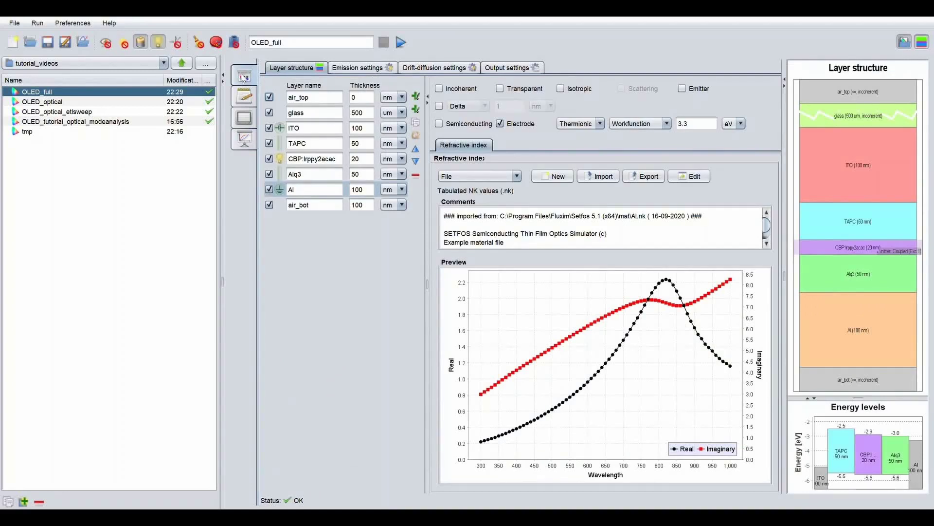
click(199, 41)
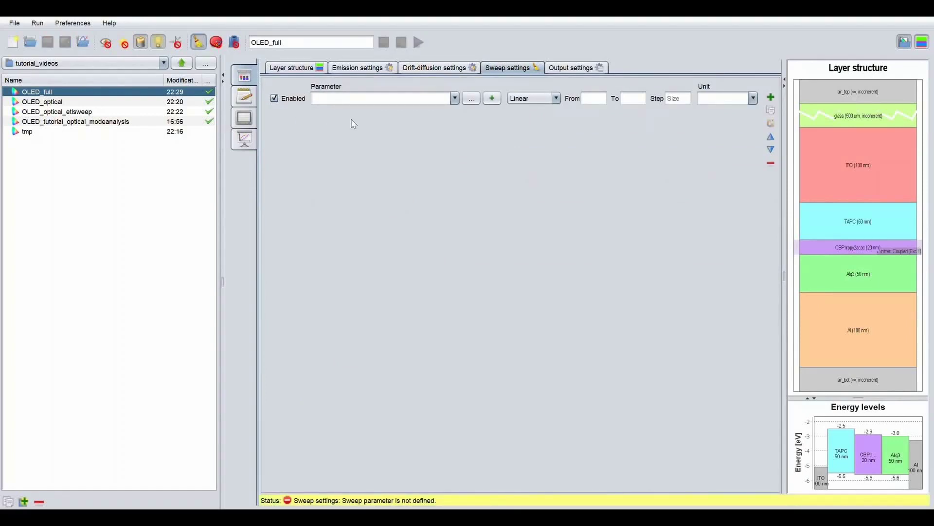
click(447, 105)
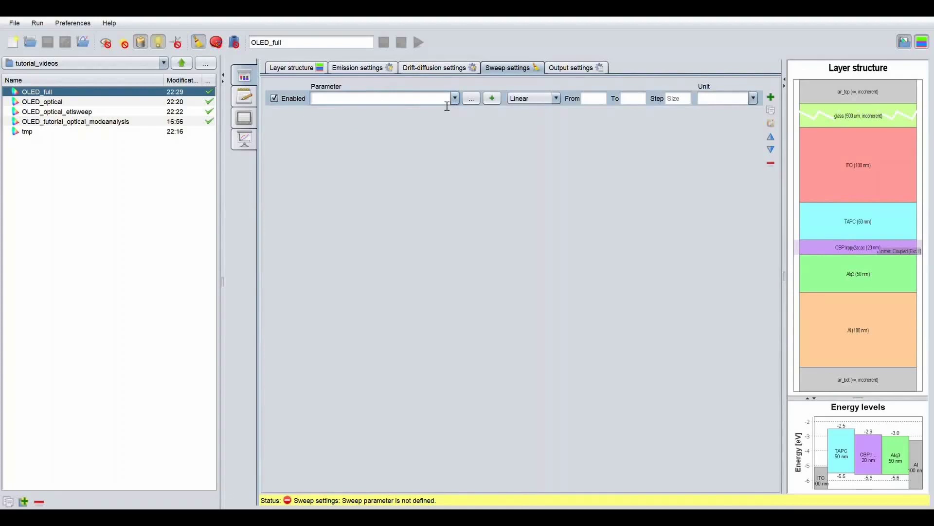
text(Vo)
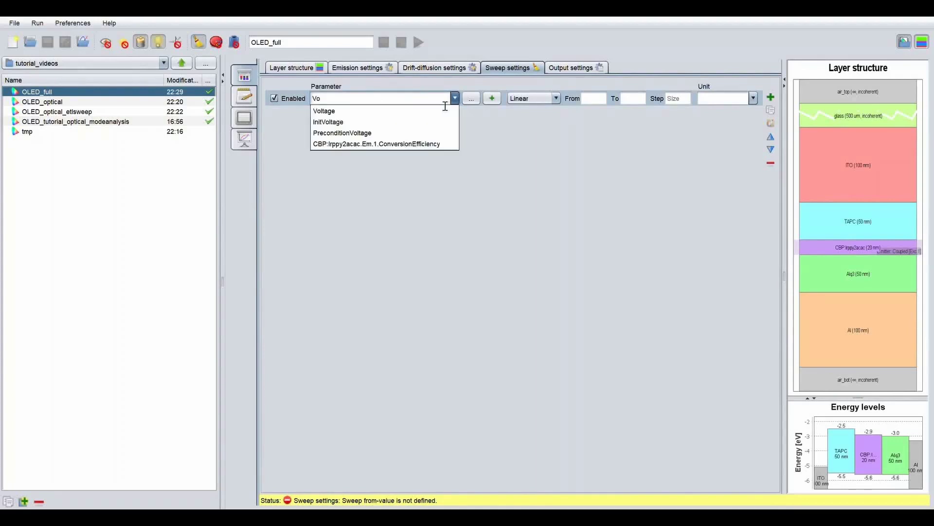
click(383, 111)
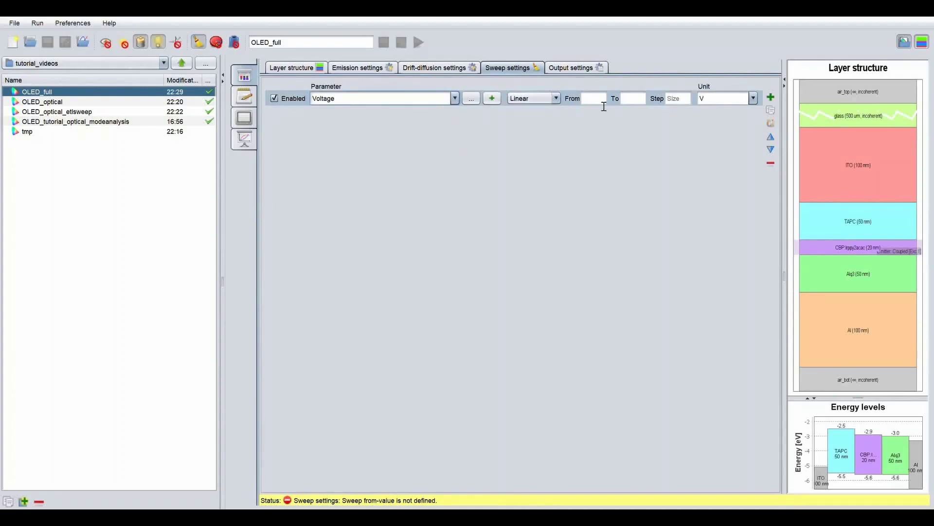
text(1)
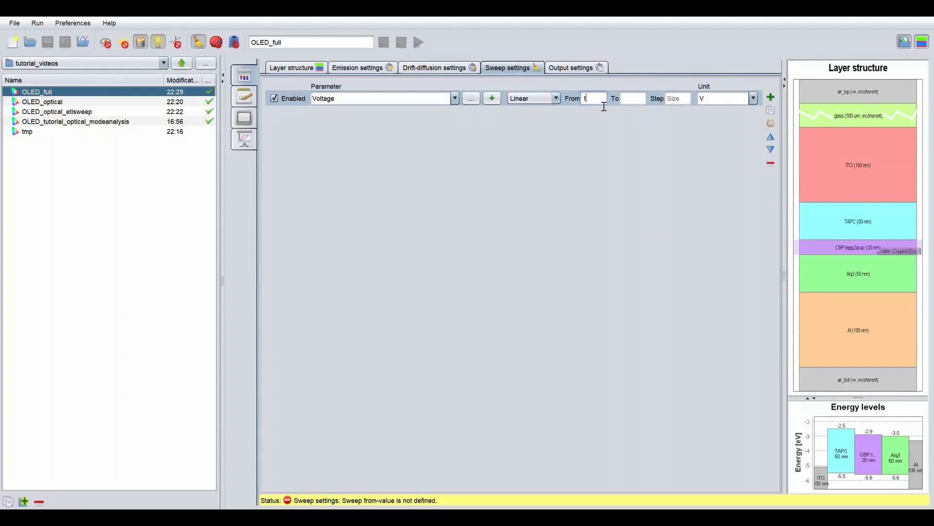
click(647, 109)
click(686, 107)
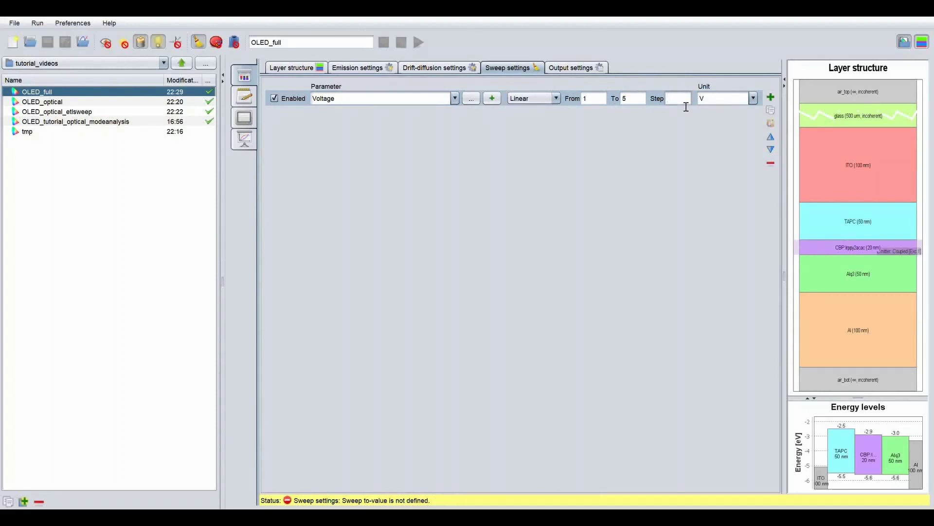
text(0.2)
- Run the voltage sweep under the name OLED_full_JV and plot its currents
click(355, 42)
text(_JV)
click(420, 38)
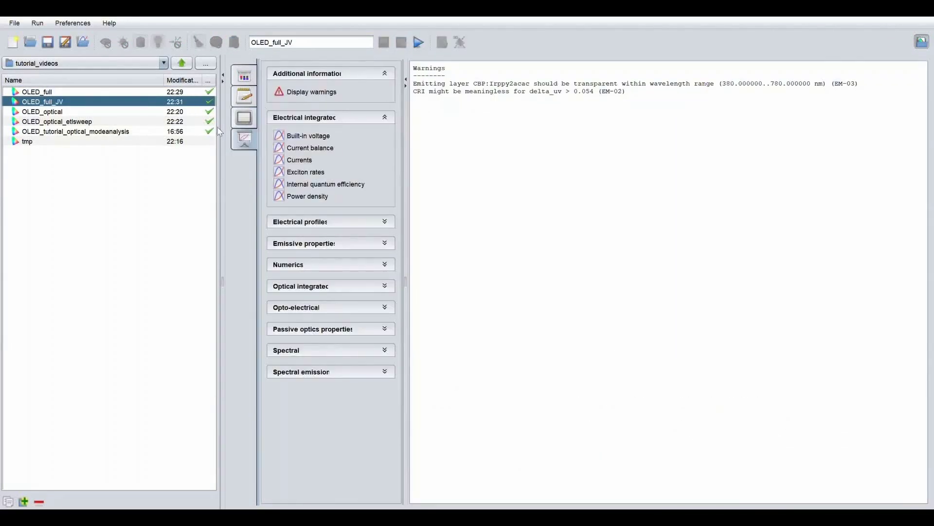
click(298, 160)
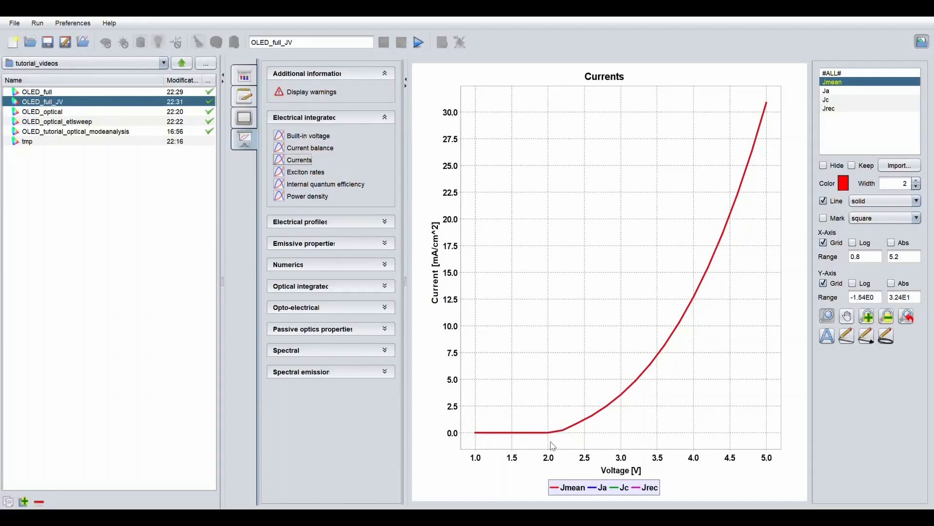
- Return to the sweep settings and disable the Voltage sweep
click(245, 77)
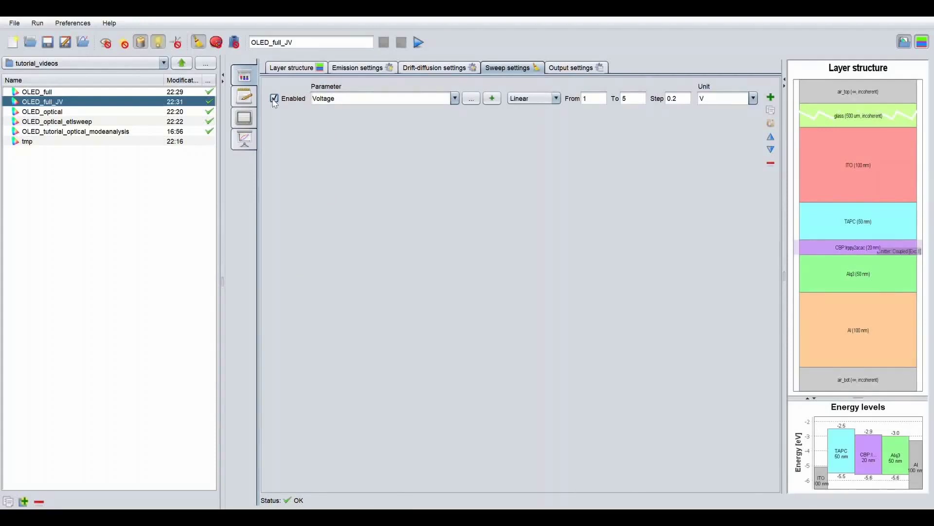
click(294, 69)
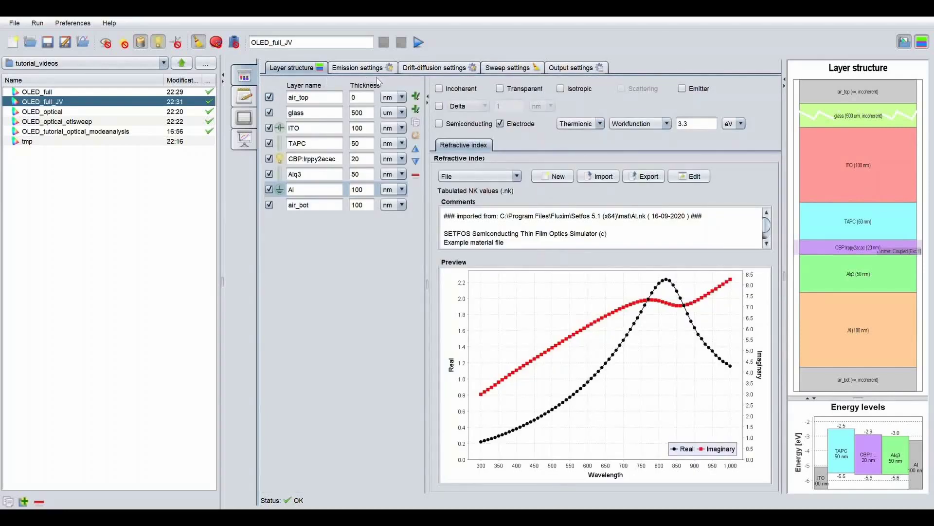
click(508, 68)
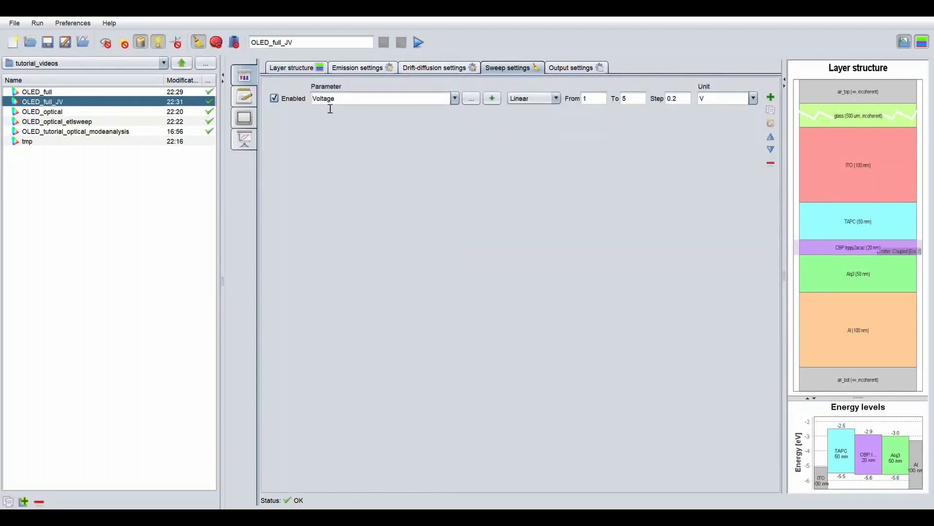
click(275, 99)
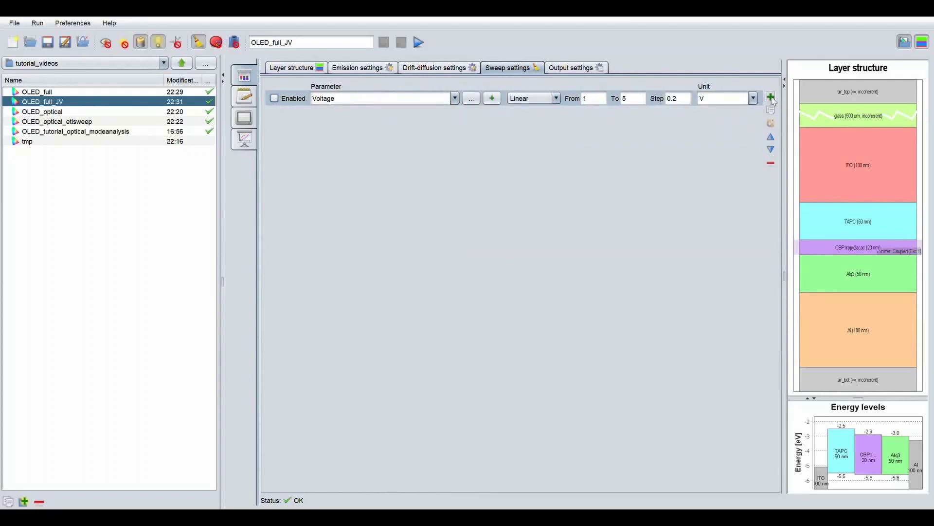
- Add a second sweep for the non-radiative decay rate of the CBP:Irppy2acac layer's Exciton 1
click(770, 98)
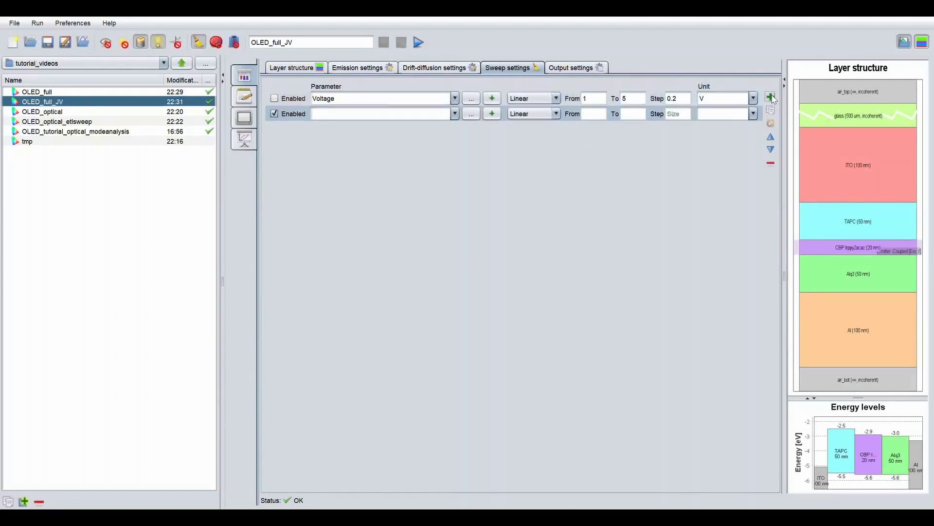
click(470, 114)
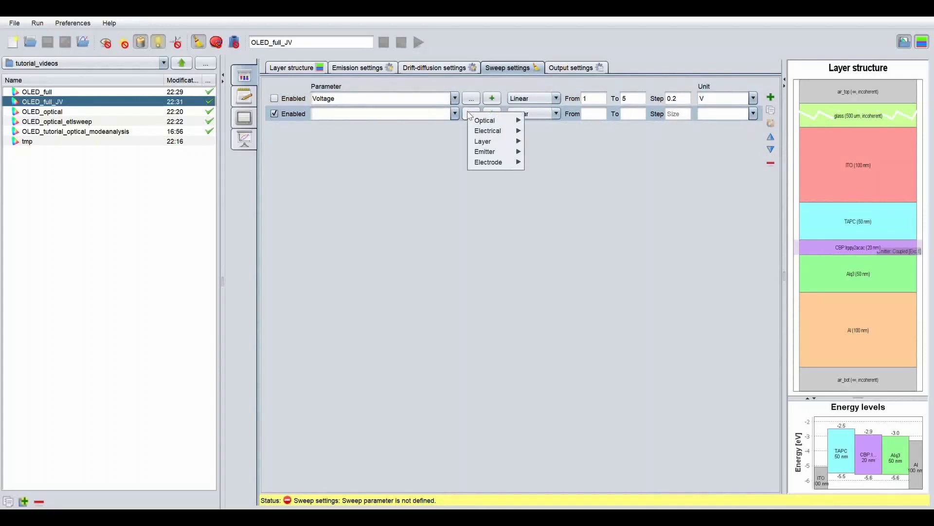
mouse_move(483, 141)
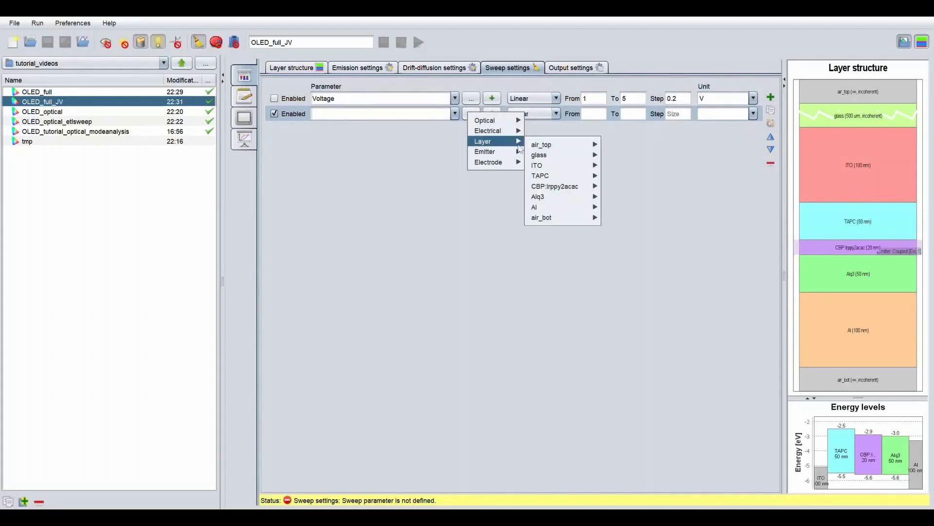
mouse_move(554, 189)
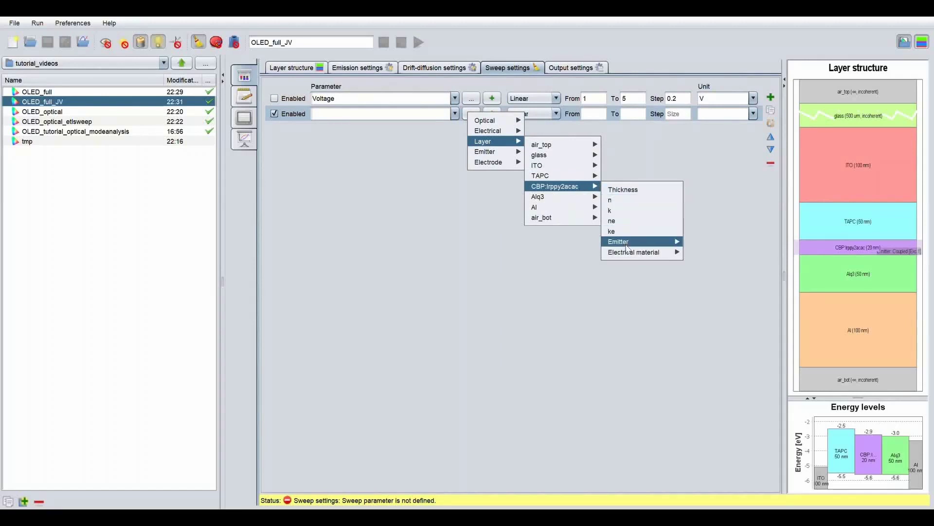
mouse_move(648, 257)
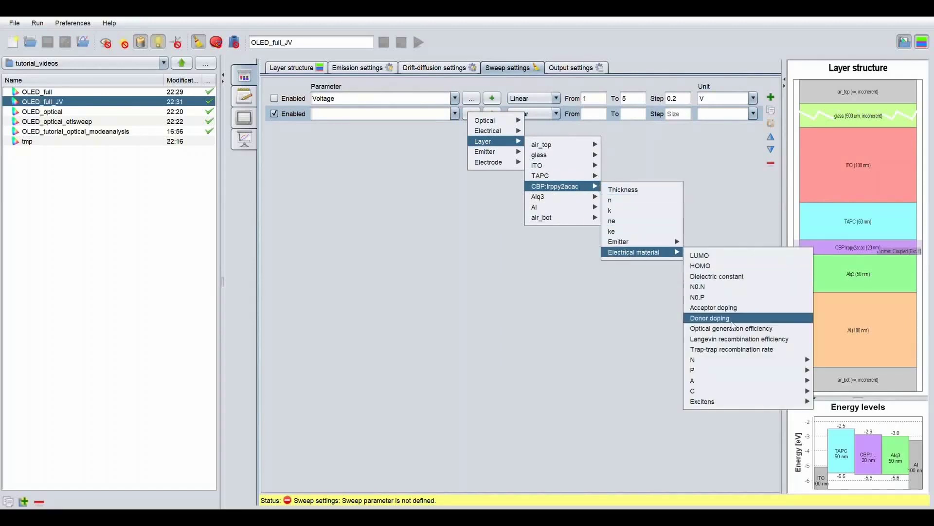
mouse_move(778, 404)
mouse_move(831, 406)
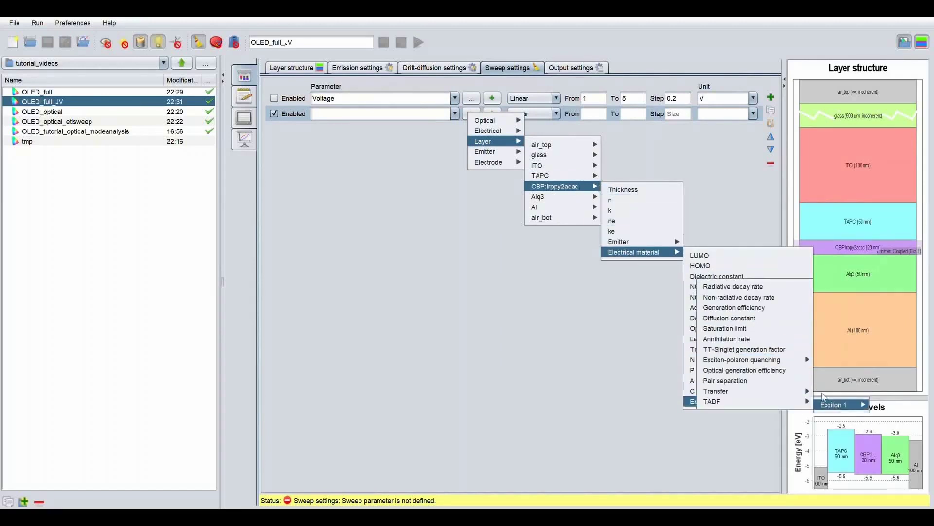
click(749, 298)
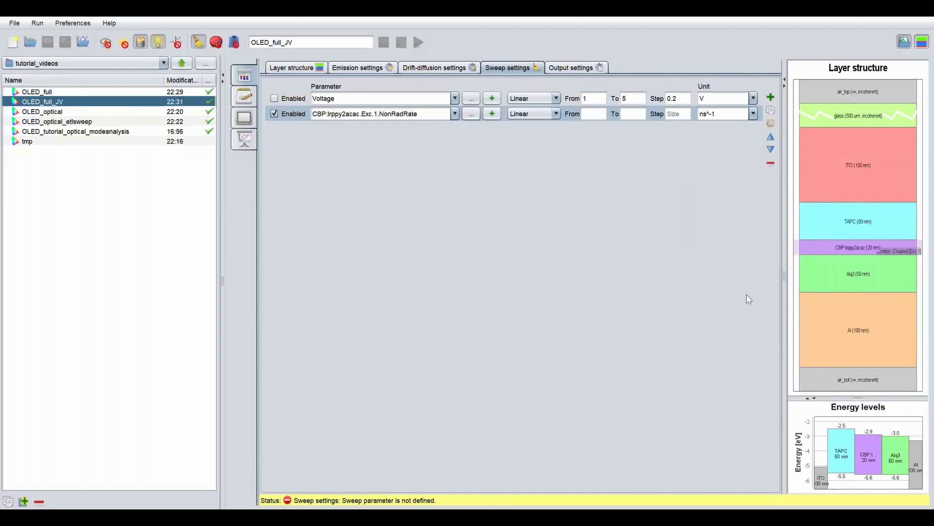
- Set the non-radiative decay rate sweep to run from 1E-4 to 1 ns^-1 with step 1 on a Log scale
click(605, 122)
click(643, 121)
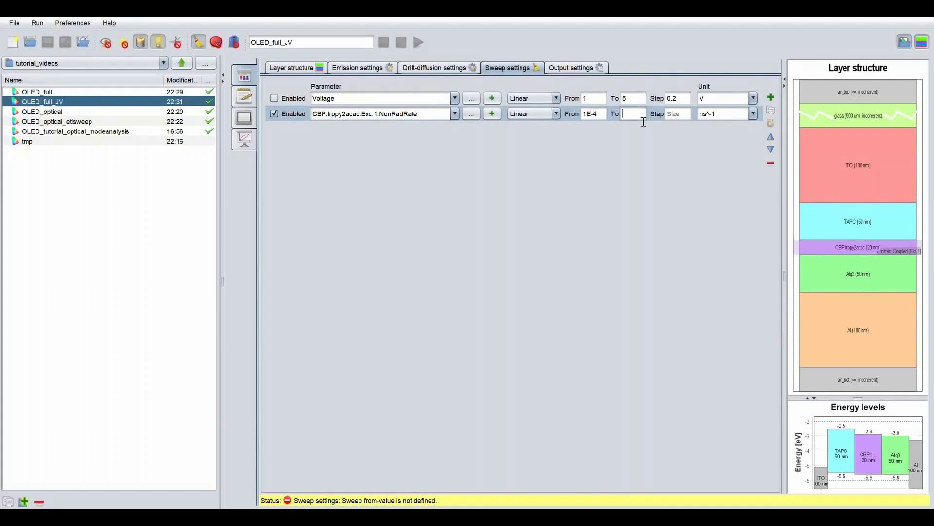
click(687, 123)
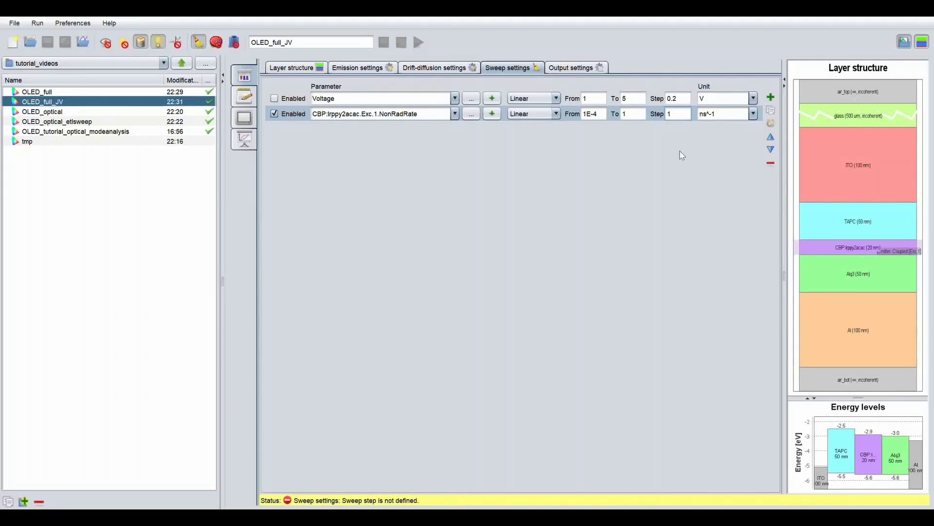
click(535, 113)
click(529, 136)
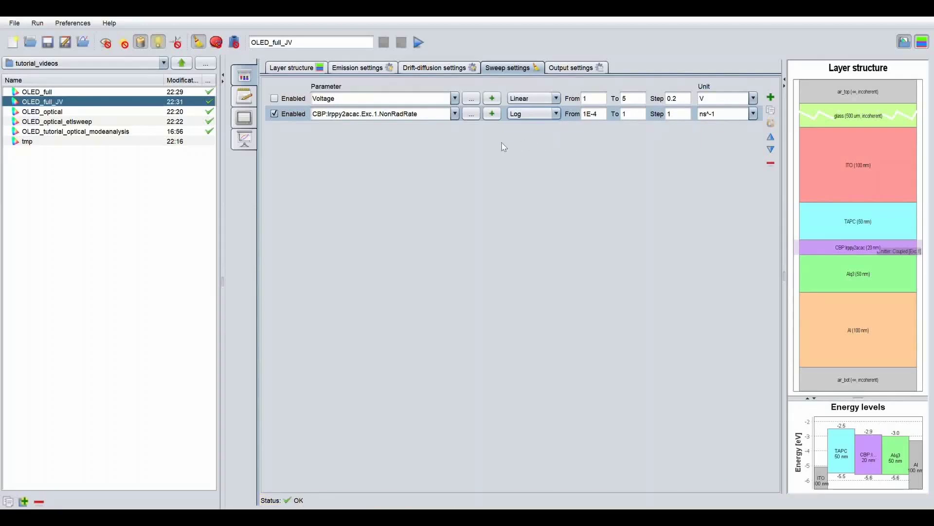
- Rename the simulation OLED_full_knrad and run the decay rate sweep
click(327, 48)
key(BackSpace)
key(BackSpace)
text(knrad)
click(418, 43)
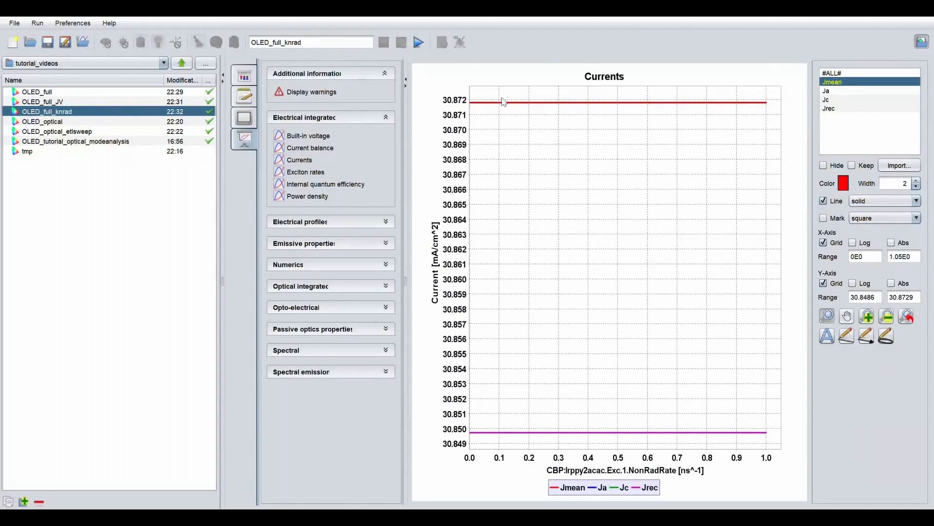
- Plot the internal quantum efficiency against the non-radiative decay rate on a logarithmic x-axis
click(339, 183)
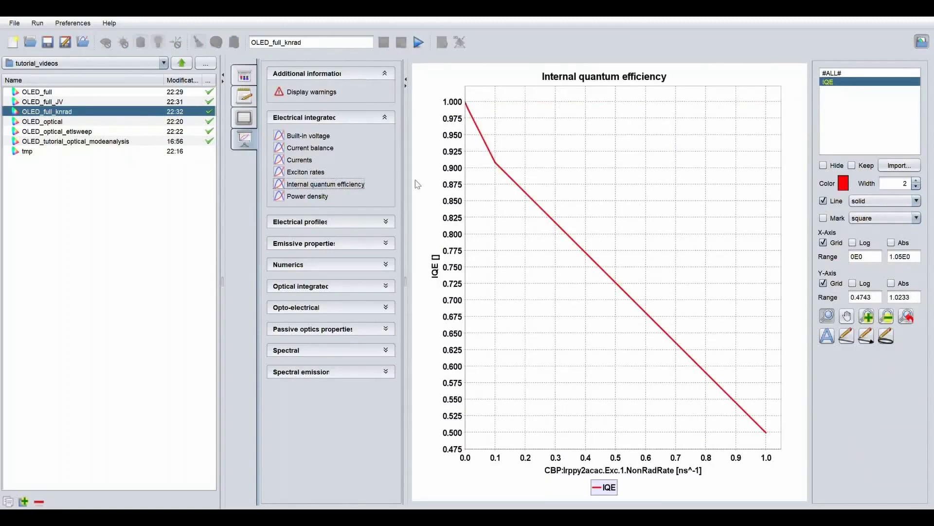
click(852, 243)
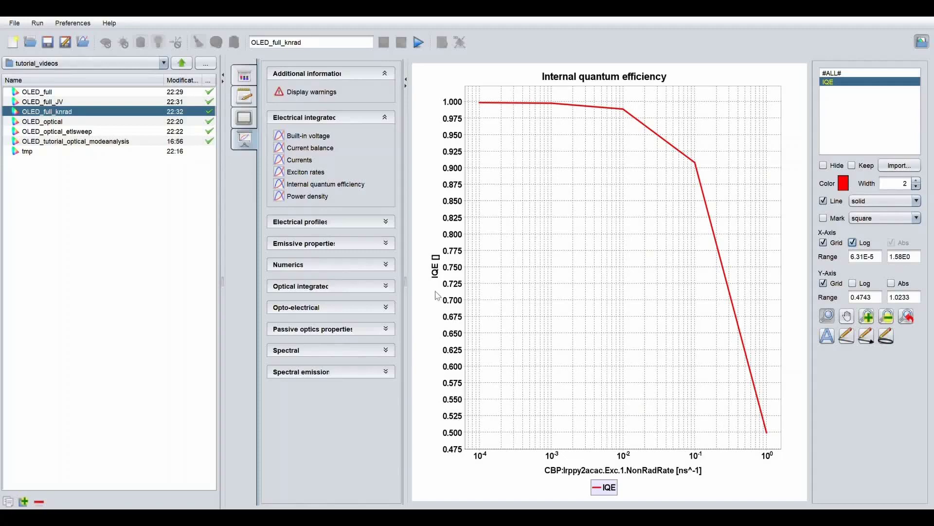
- Disable the non-radiative decay rate sweep and add a new sweep for the Alq3 layer's electron mobility, N Mue*id
click(246, 77)
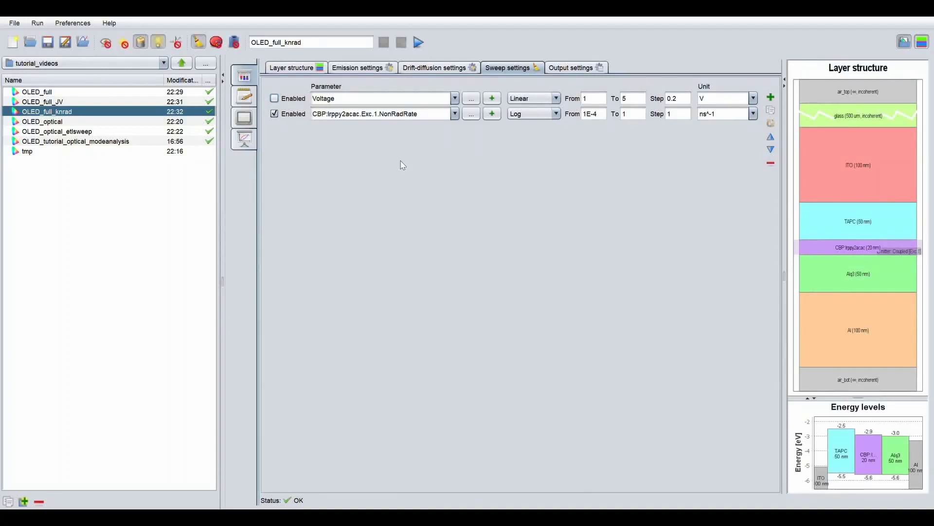
click(275, 115)
click(771, 99)
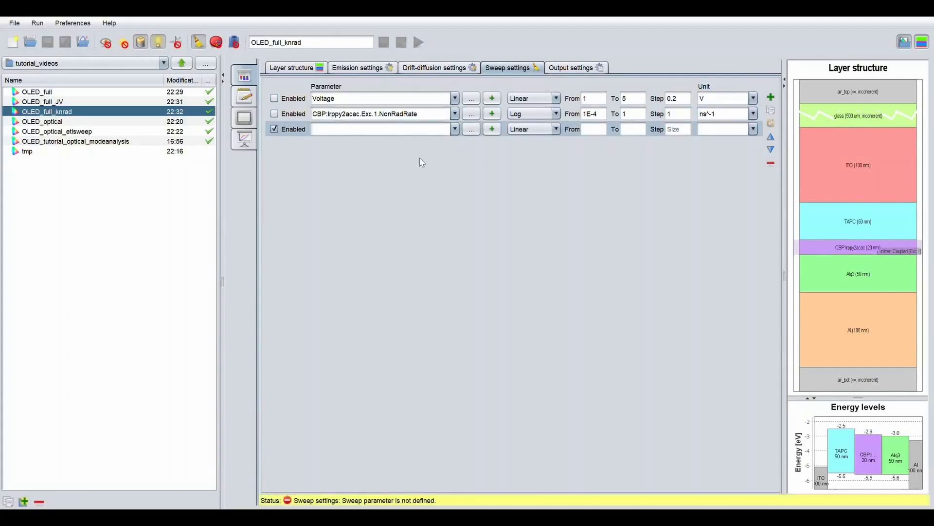
click(471, 133)
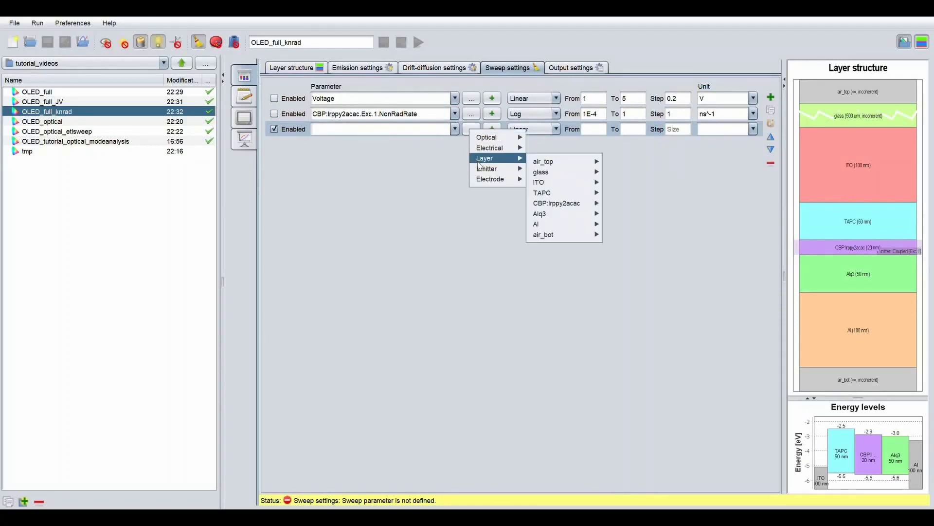
mouse_move(526, 178)
mouse_move(506, 158)
mouse_move(550, 215)
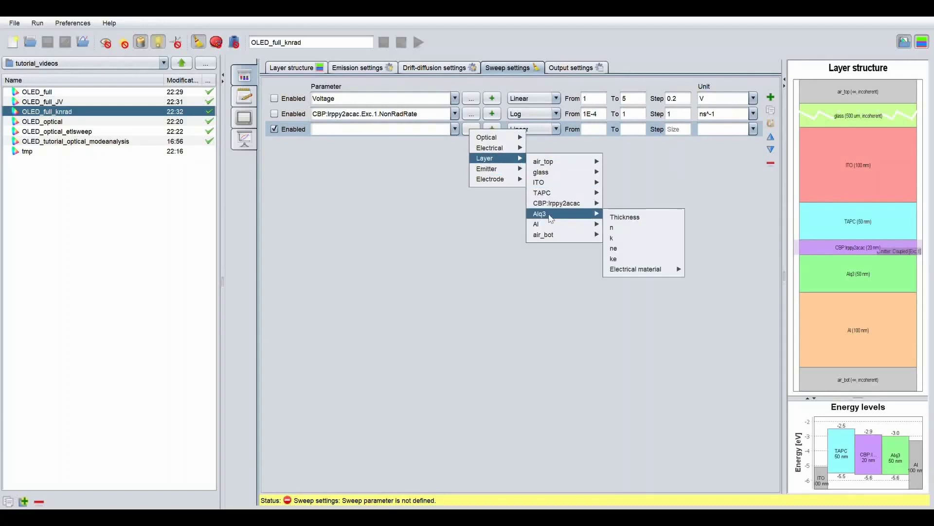
mouse_move(630, 273)
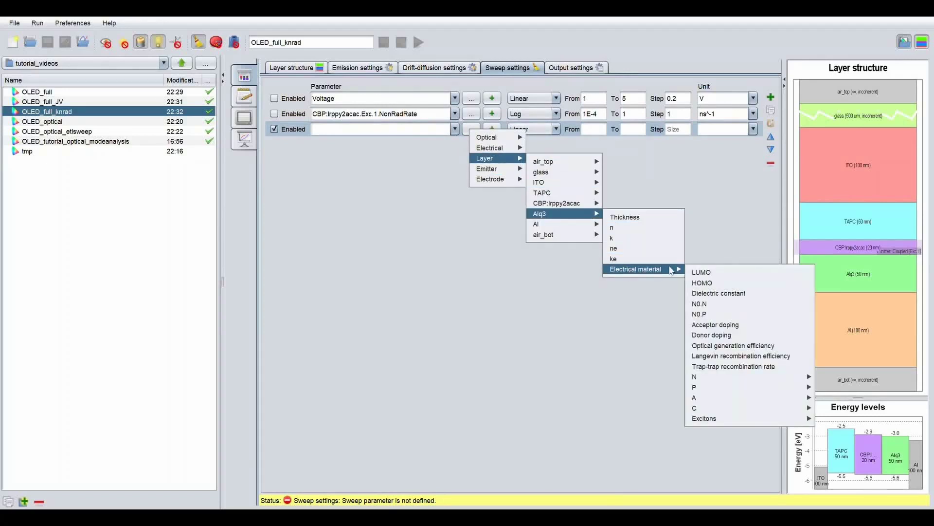
mouse_move(715, 378)
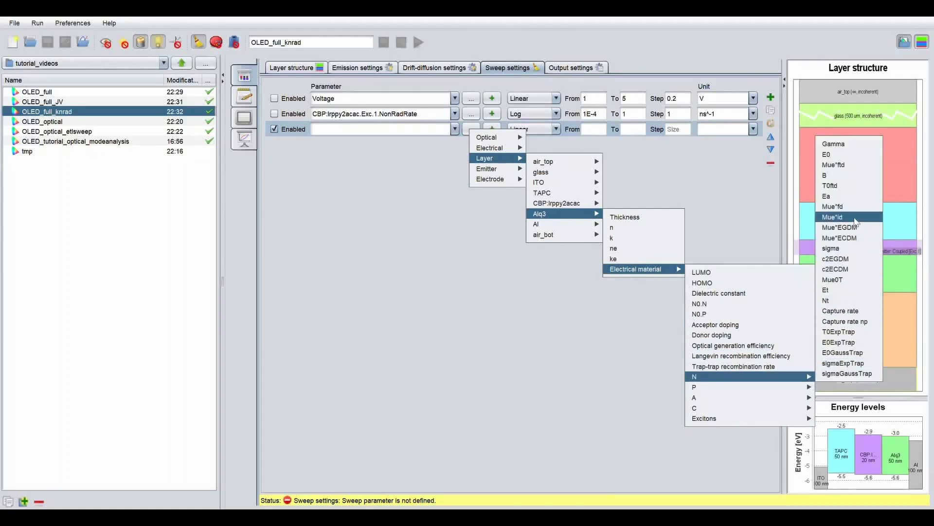
click(854, 217)
- Set the Alq3 electron mobility sweep to run from 1E-9 to 0.1 cm^2/Vs with step 1 on a Log scale
click(593, 129)
text(1E)
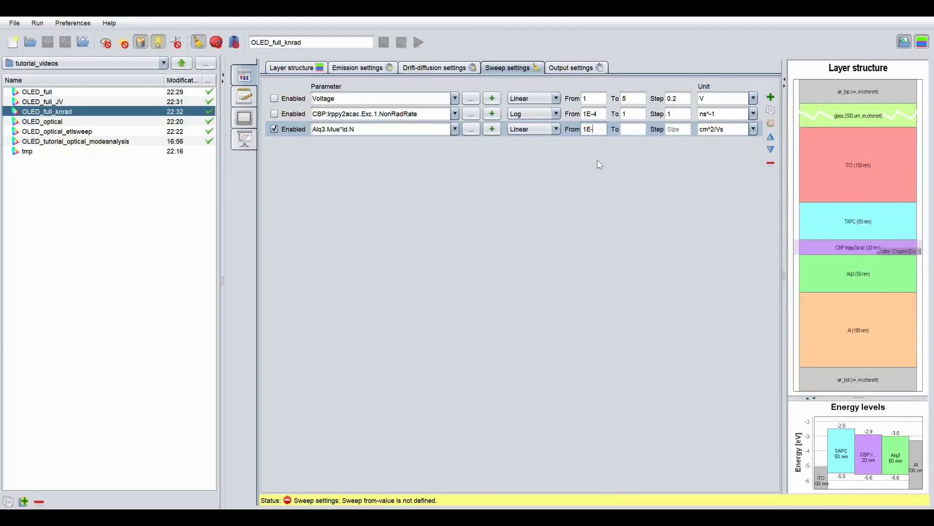
text(-9)
click(640, 137)
text(1E)
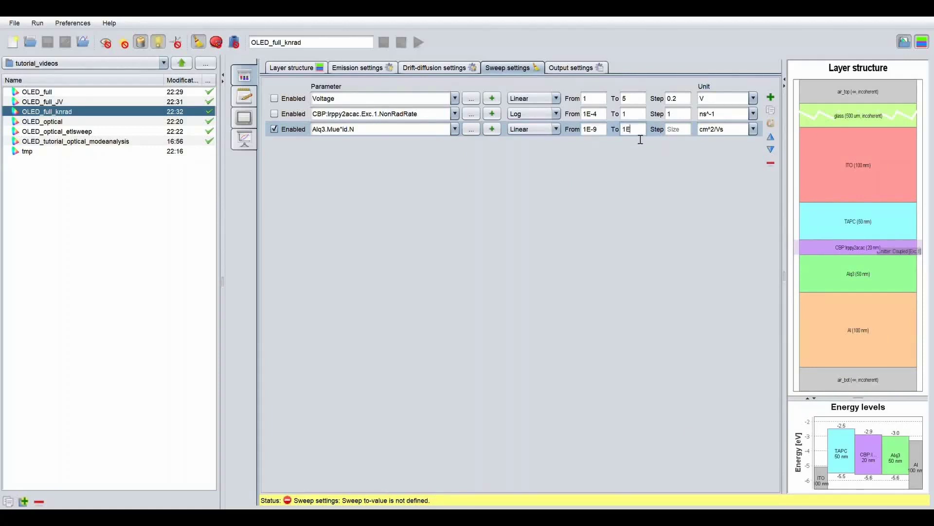
text(-1)
click(683, 137)
text(1)
click(372, 137)
click(542, 129)
click(537, 151)
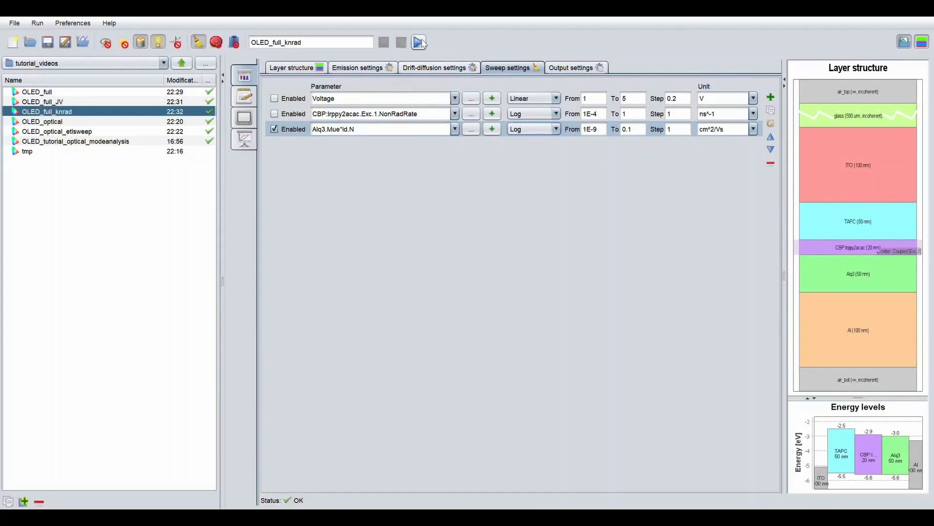
- Rename the simulation OLED_full_etlmob and run the electron mobility sweep
drag(302, 43, 288, 42)
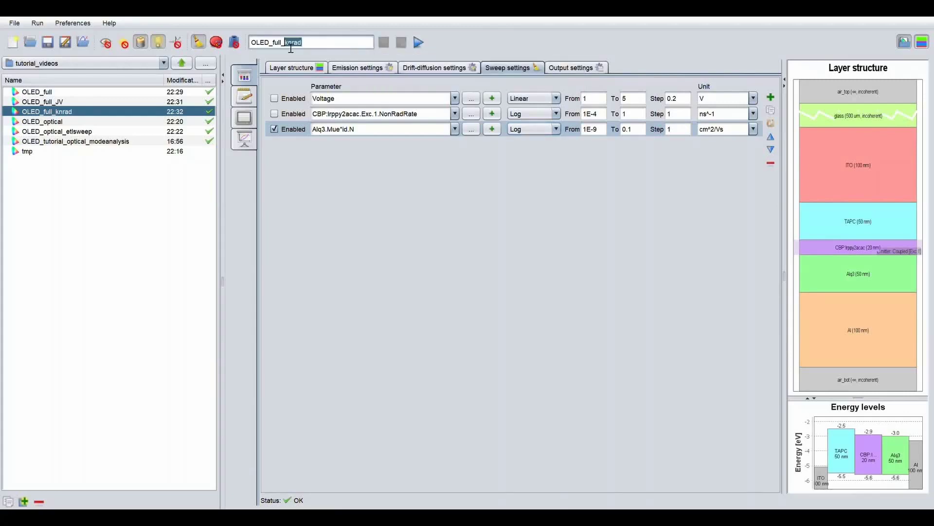
text(etlmob)
click(419, 42)
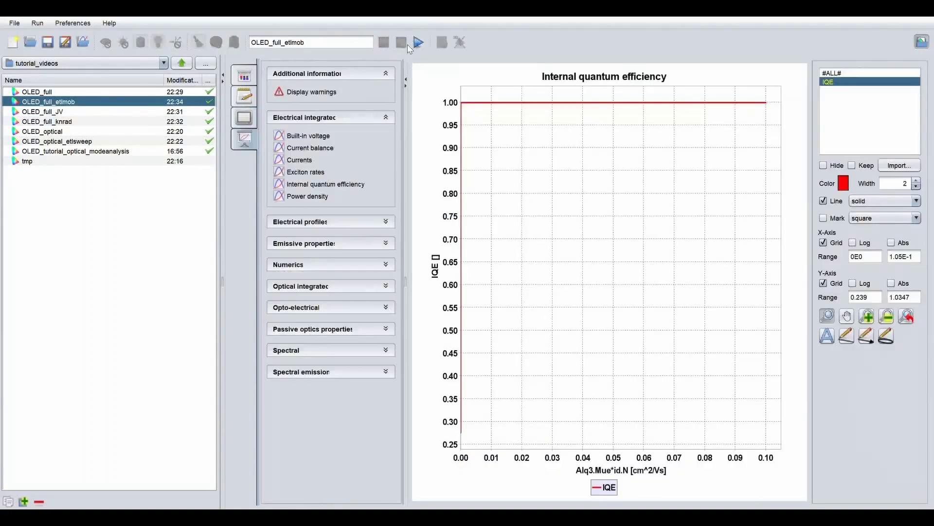
- View the mobility sweep's internal quantum efficiency on a logarithmic x-axis, followed by its luminance plot
click(853, 242)
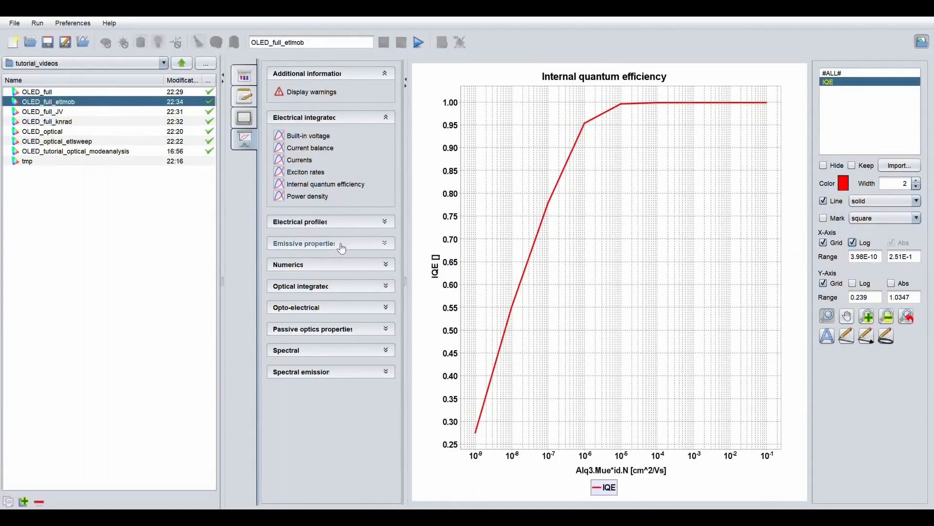
click(315, 291)
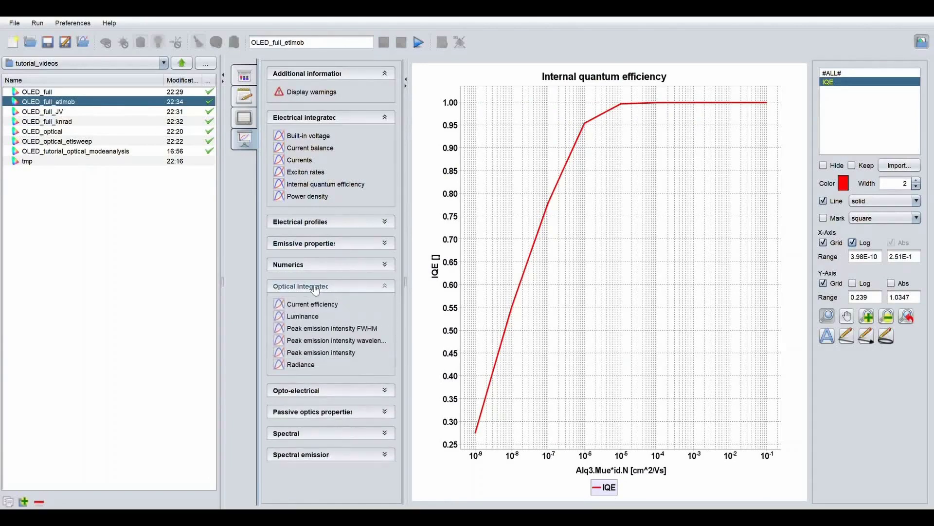
click(302, 316)
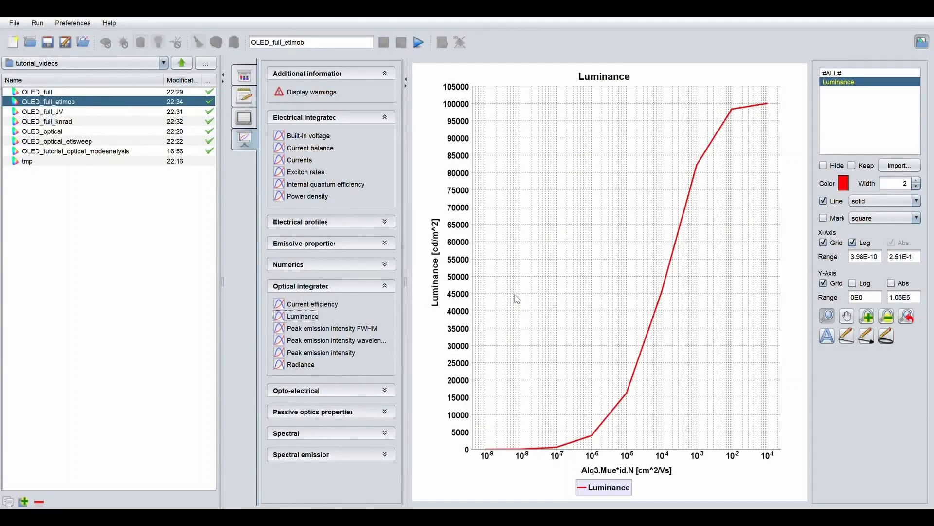